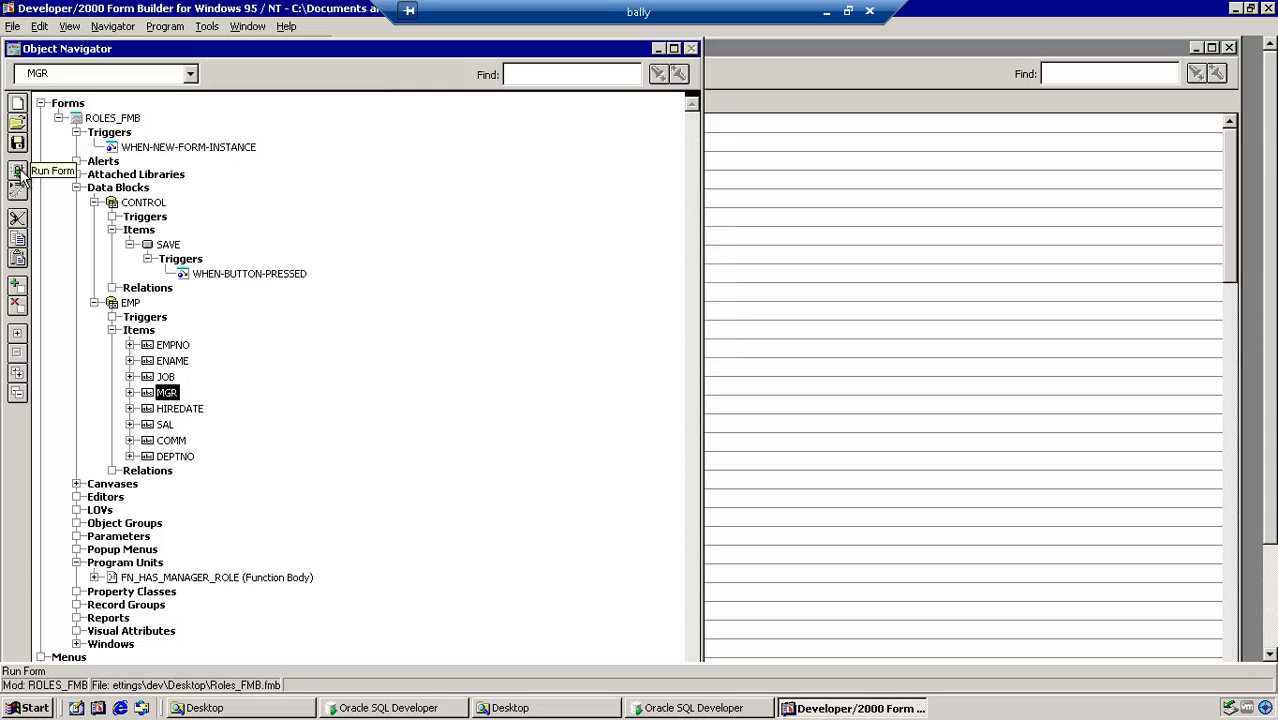
# Step: Run the form and raise every employee's Sal by 10% three times
pyautogui.click(18, 172)
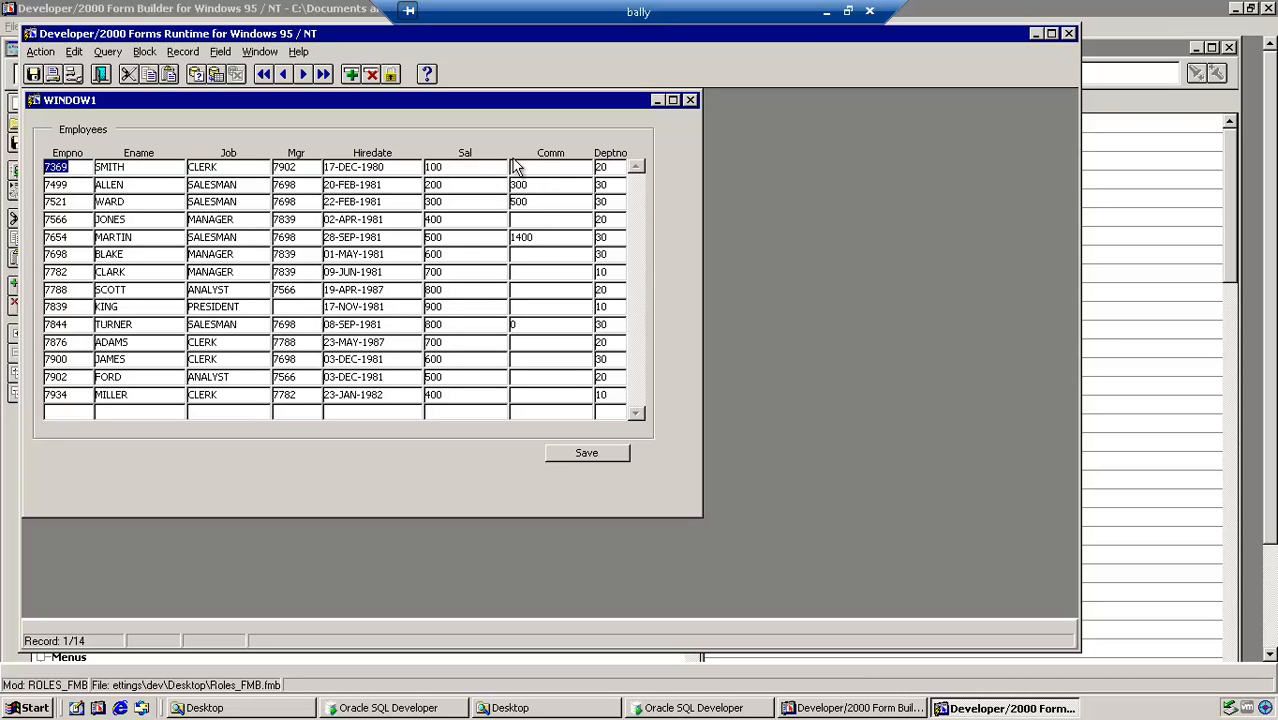
pyautogui.click(596, 452)
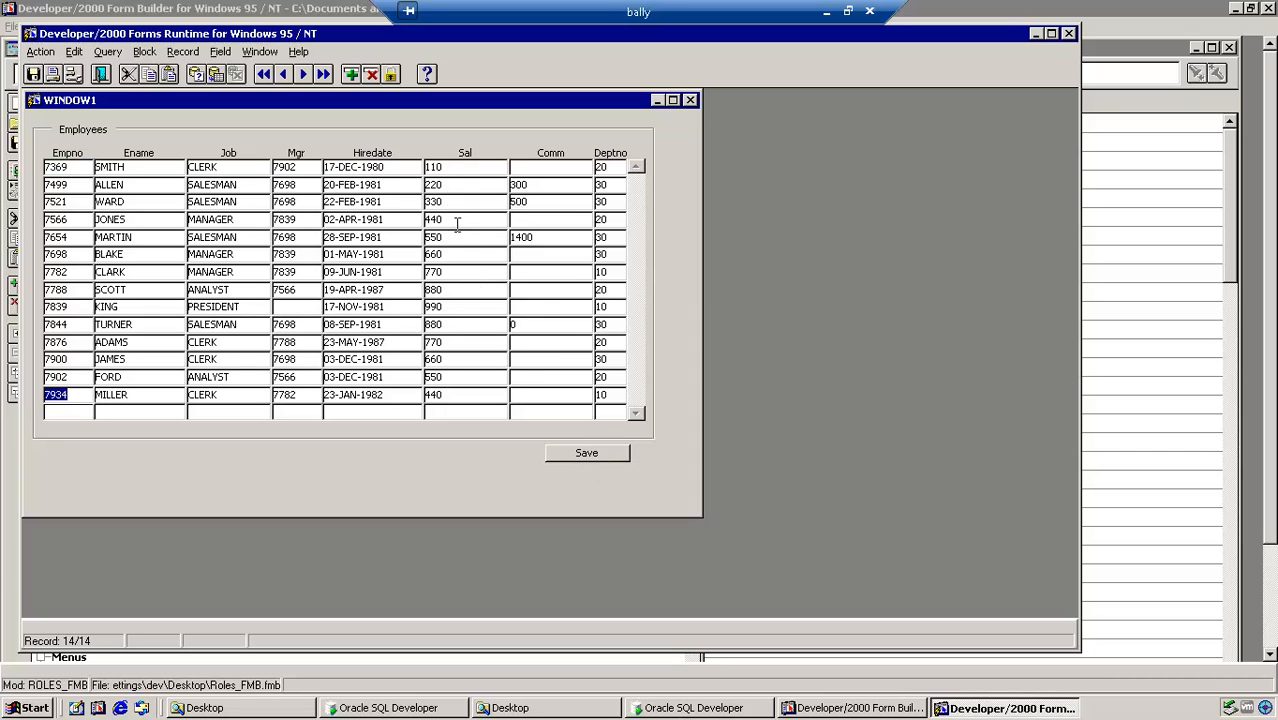
pyautogui.click(588, 456)
pyautogui.click(588, 455)
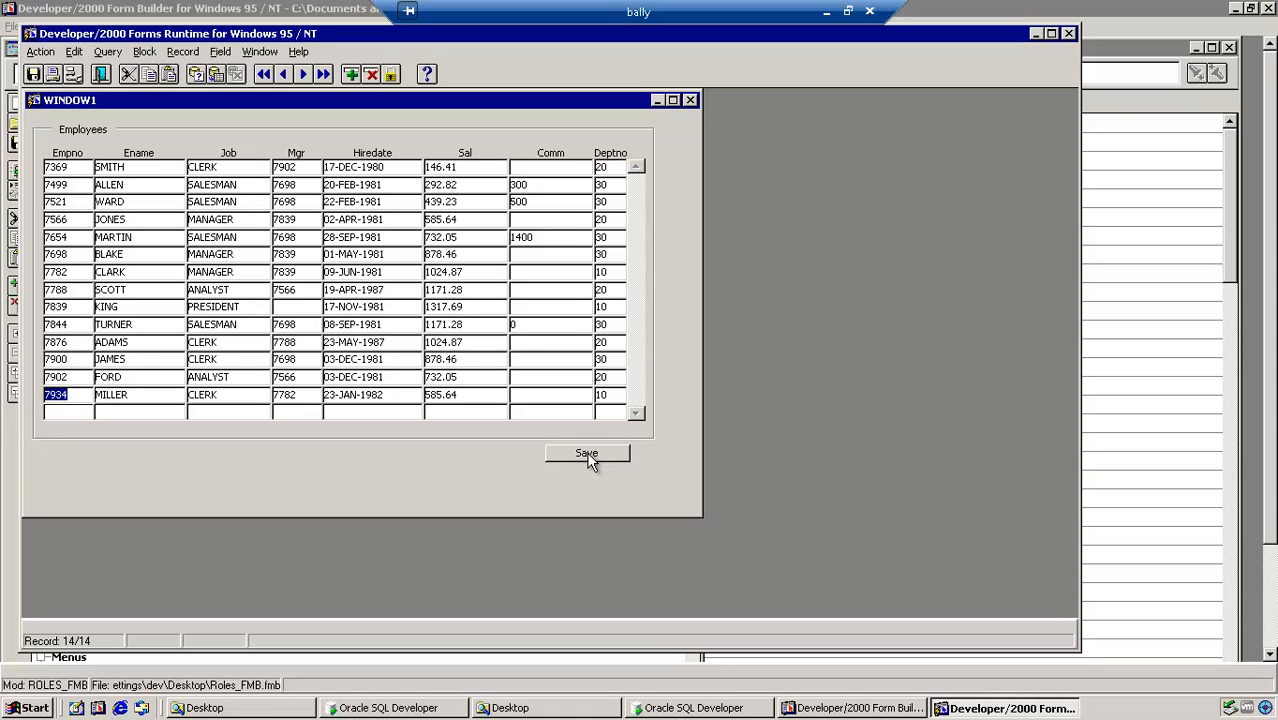
# Step: Exit the running form through Action > Exit, answering the save-changes prompt
pyautogui.click(42, 53)
pyautogui.click(60, 153)
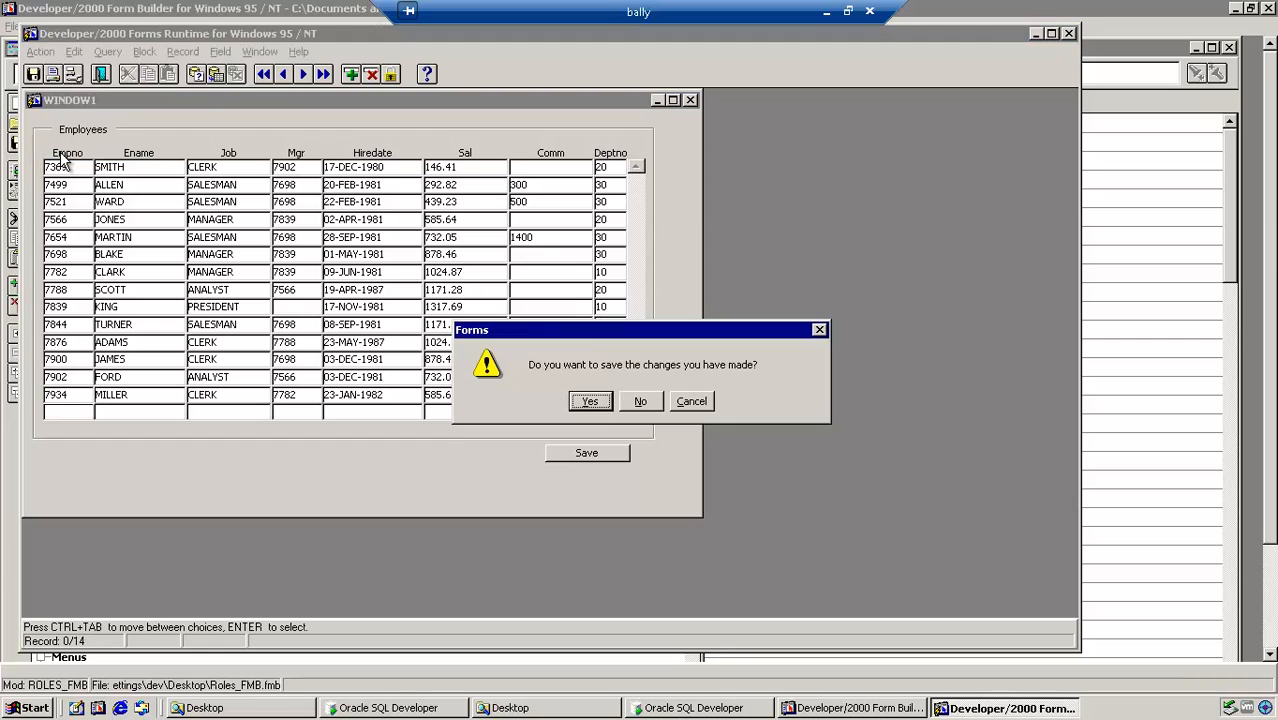
pyautogui.click(592, 401)
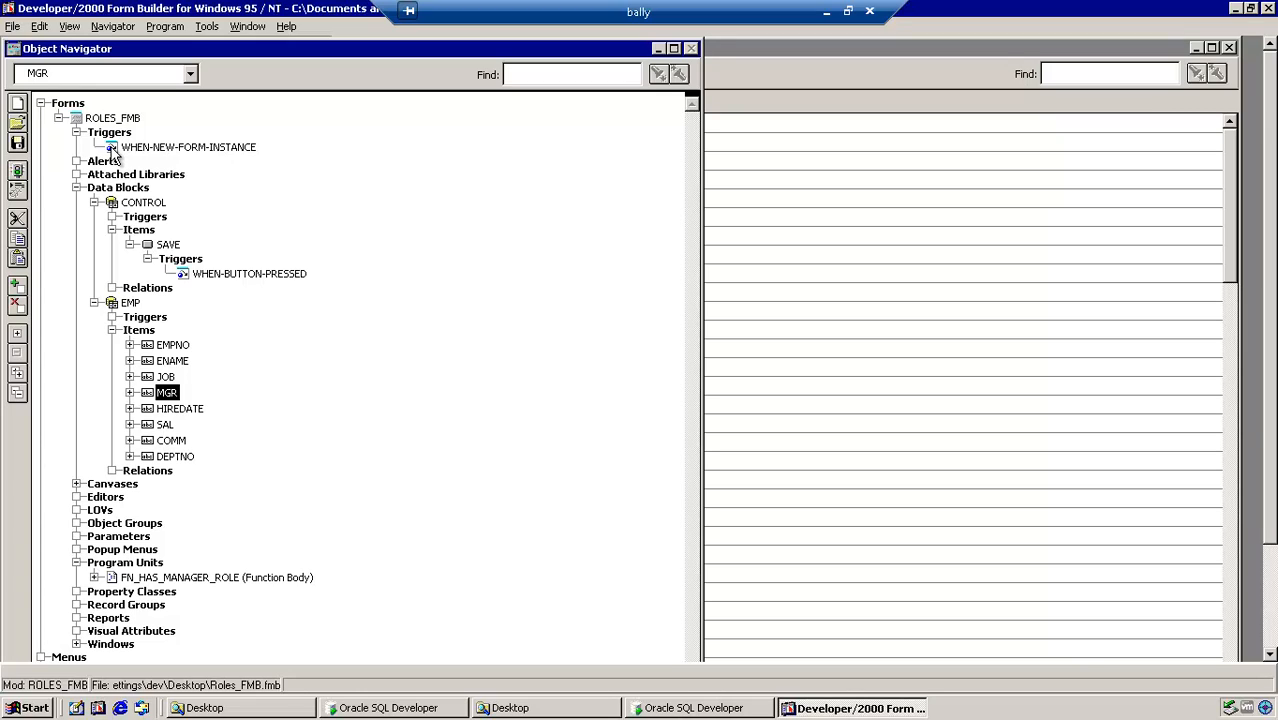
# Step: View the WHEN-NEW-FORM-INSTANCE trigger code, then open the FN_HAS_MANAGER_ROLE function body
pyautogui.doubleClick(112, 150)
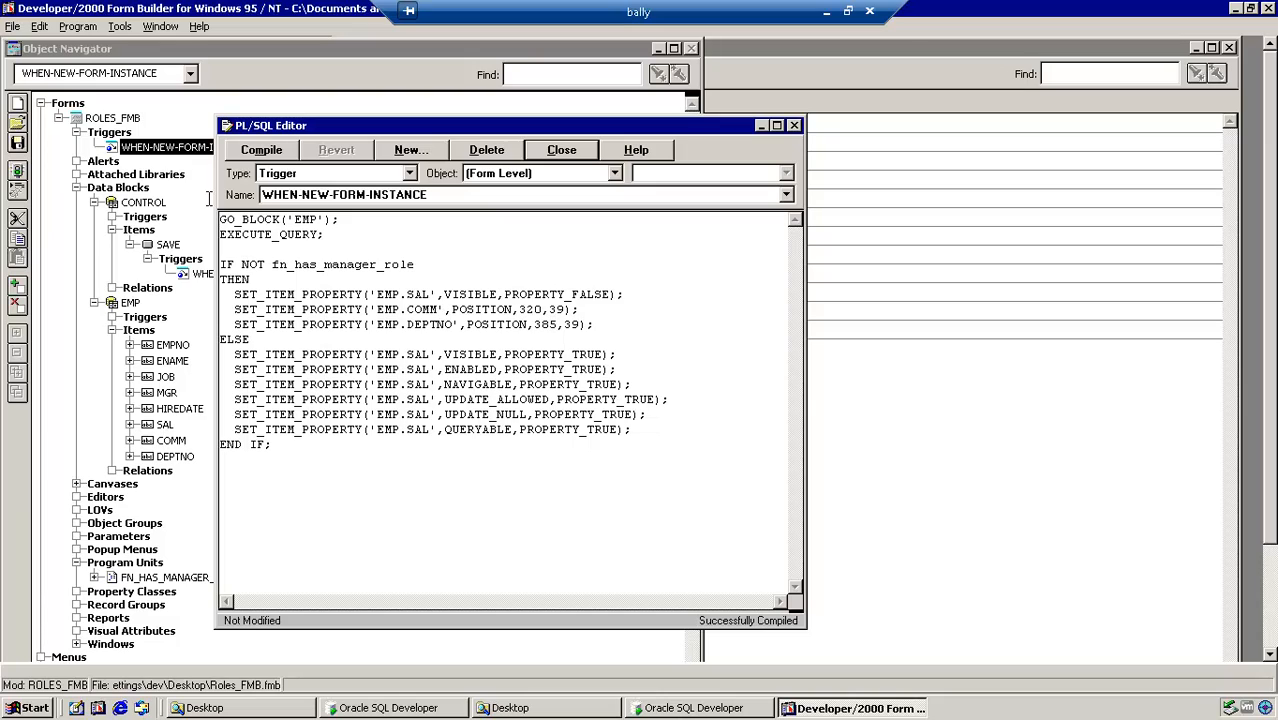
pyautogui.click(148, 53)
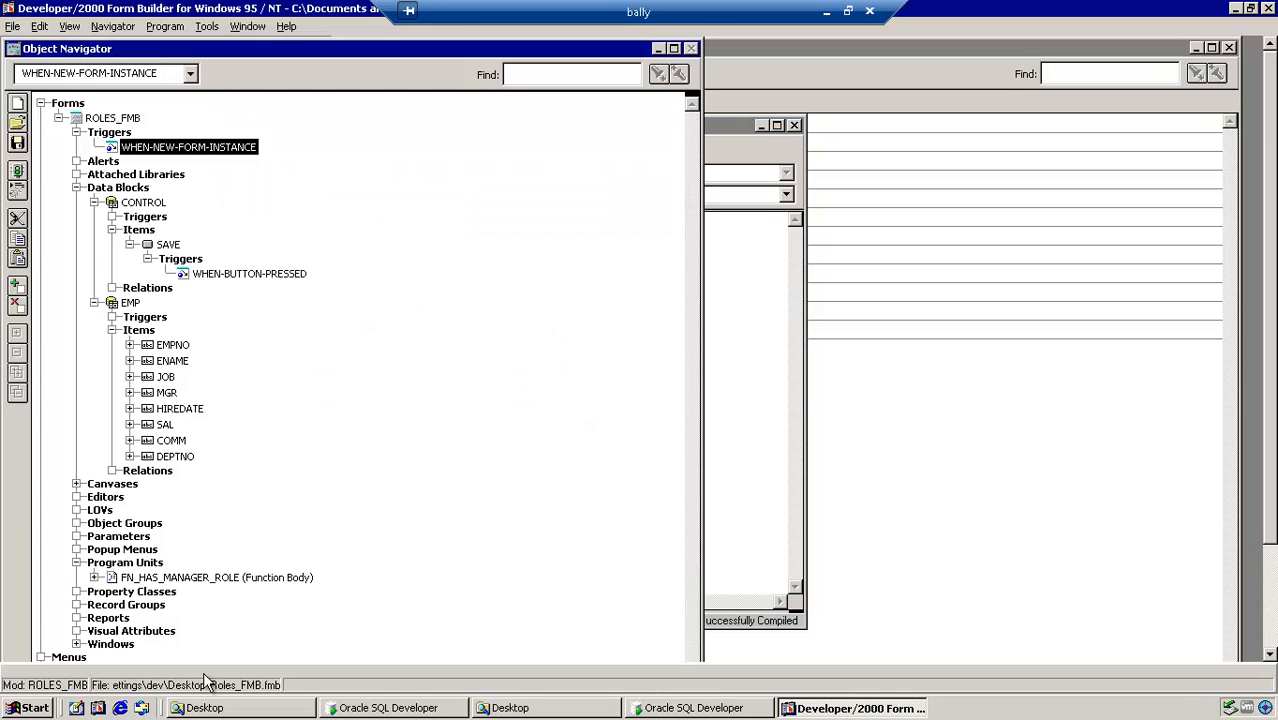
pyautogui.doubleClick(113, 580)
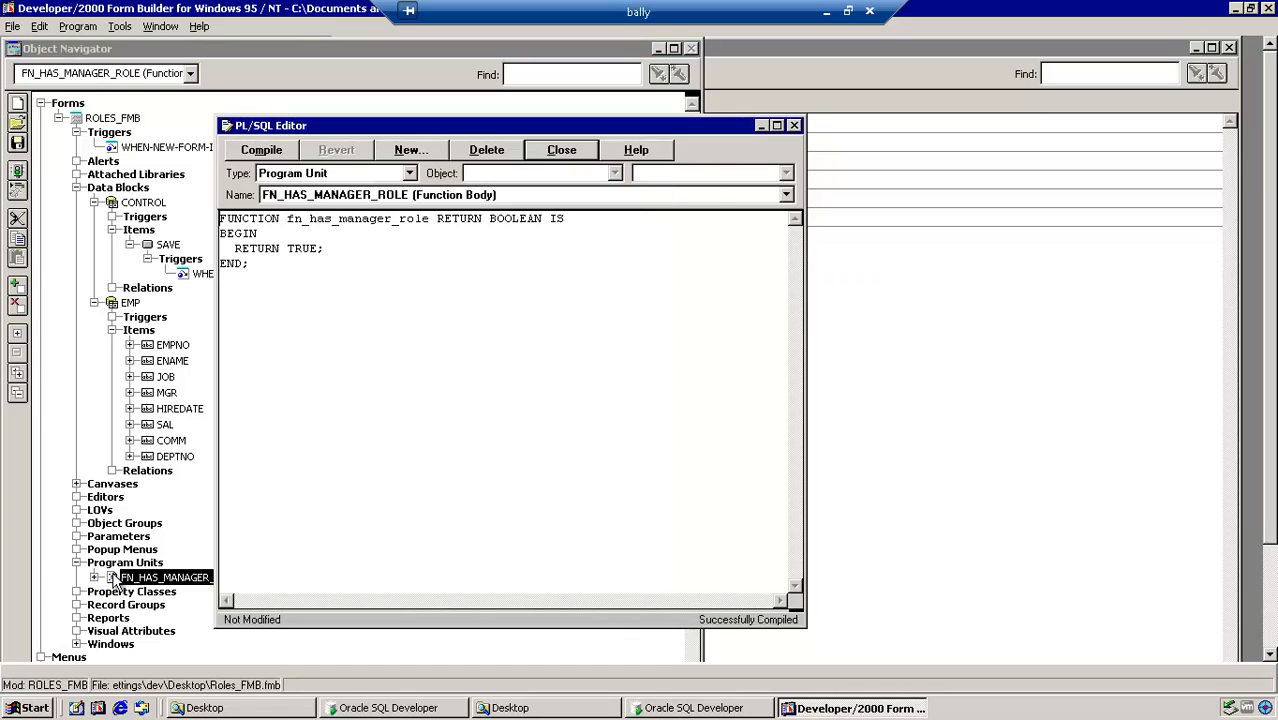
# Step: Change FN_HAS_MANAGER_ROLE's RETURN TRUE to FALSE, compile it, and run the form
pyautogui.doubleClick(302, 250)
pyautogui.write('FALSE')
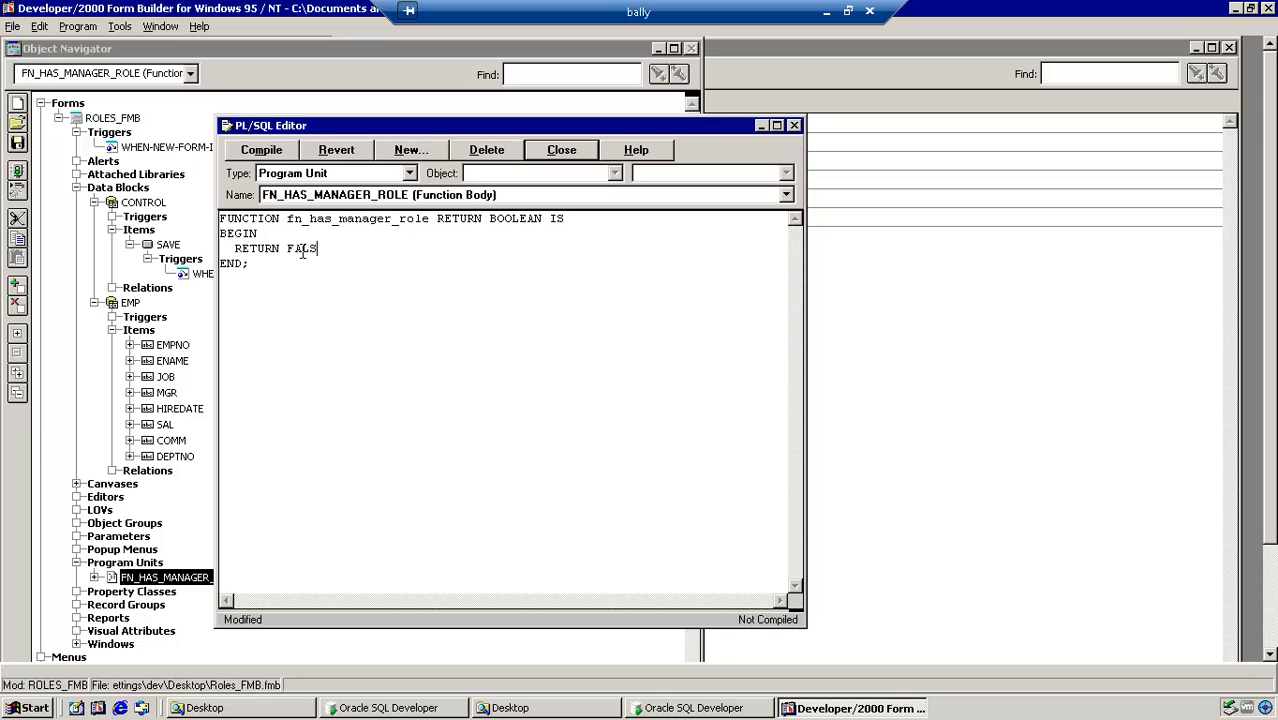
pyautogui.click(261, 149)
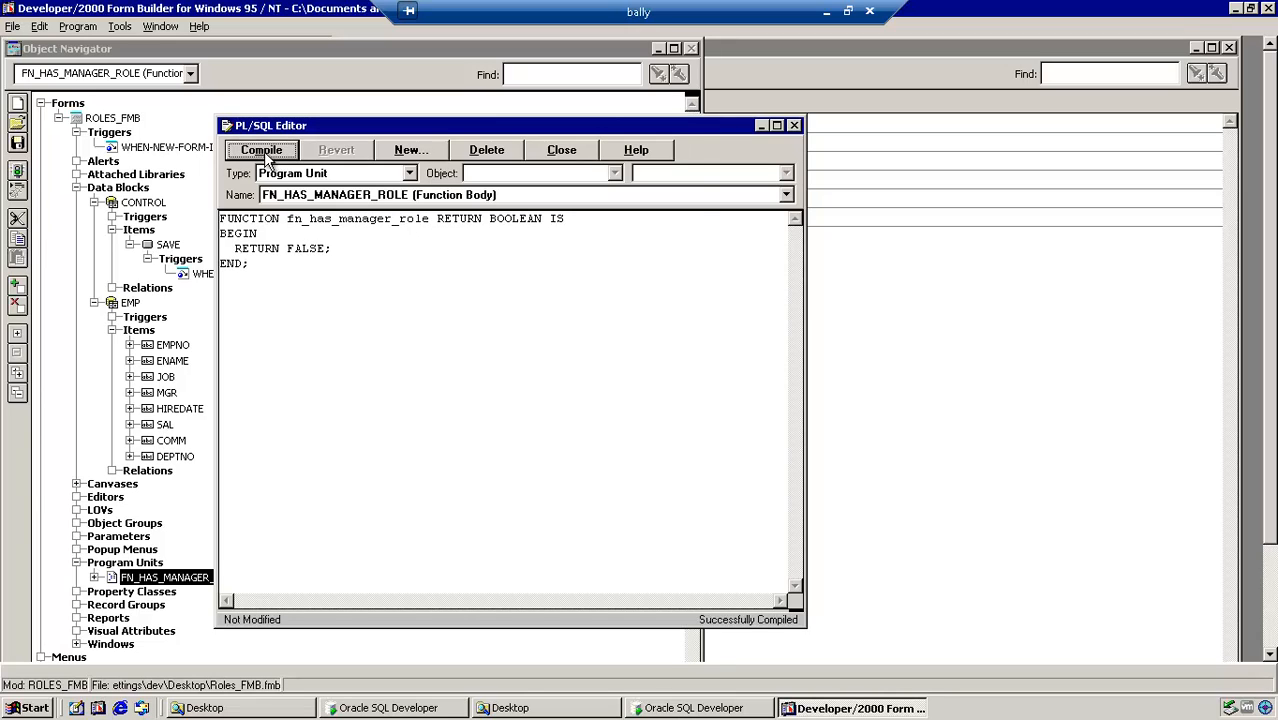
pyautogui.click(22, 172)
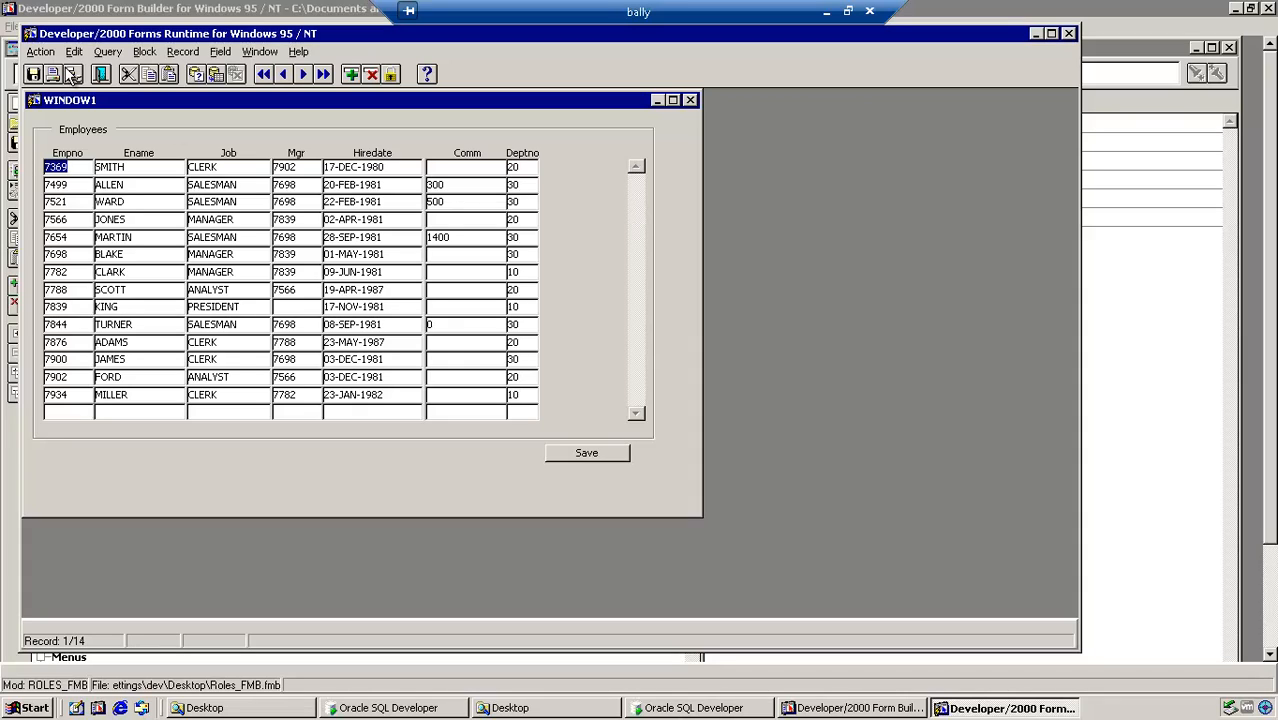
# Step: Exit the running form and reopen the WHEN-NEW-FORM-INSTANCE trigger code
pyautogui.click(42, 53)
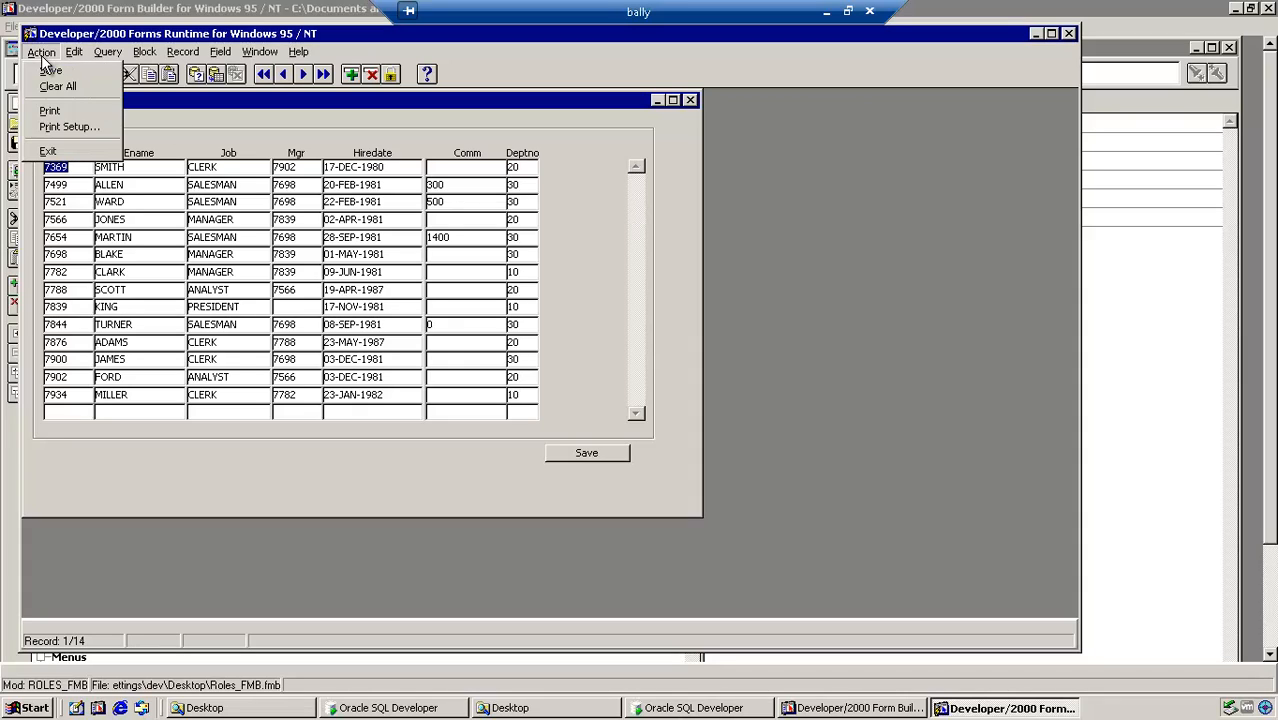
pyautogui.click(50, 150)
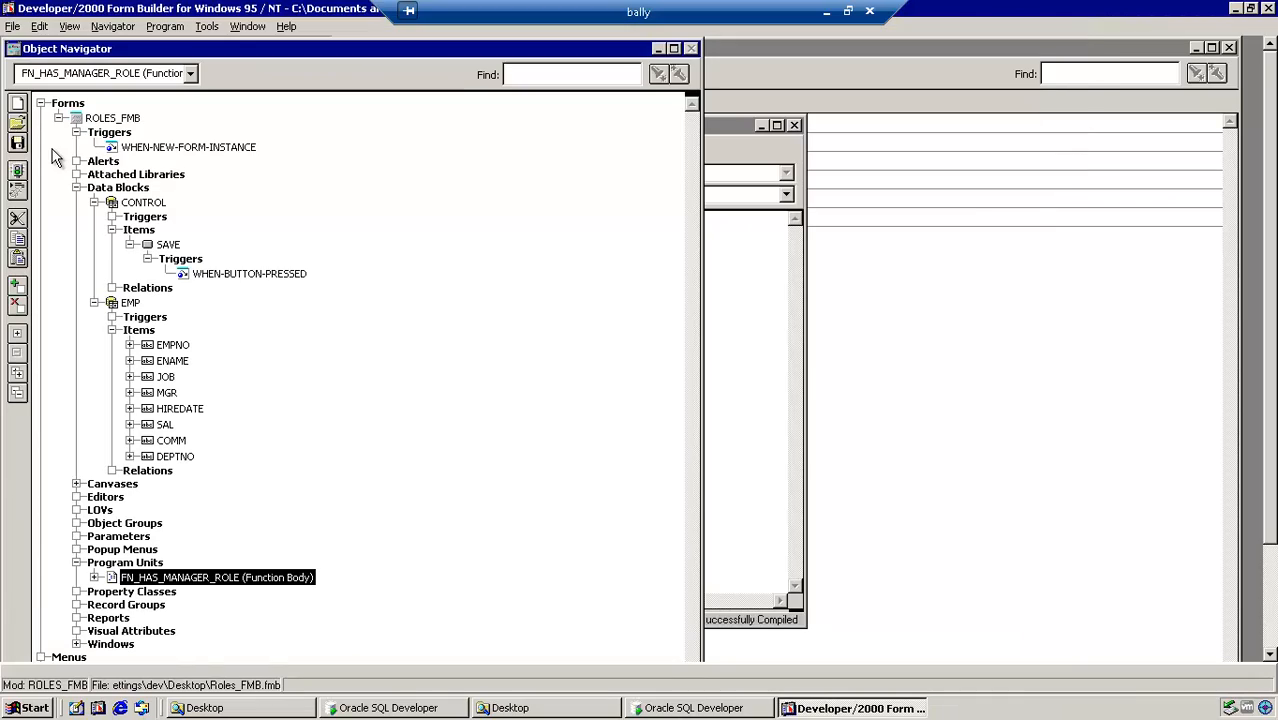
pyautogui.doubleClick(111, 148)
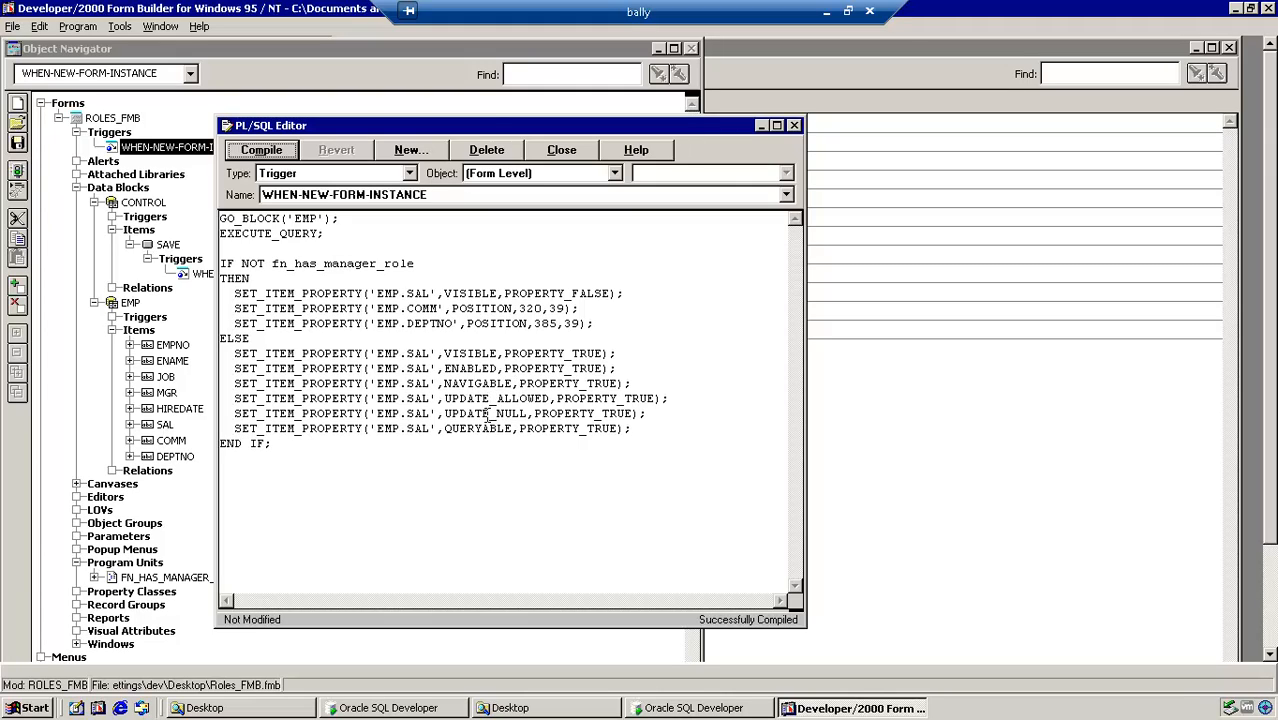
# Step: Inspect the SAVE button's WHEN-BUTTON-PRESSED code, then run the form again
pyautogui.doubleClick(226, 125)
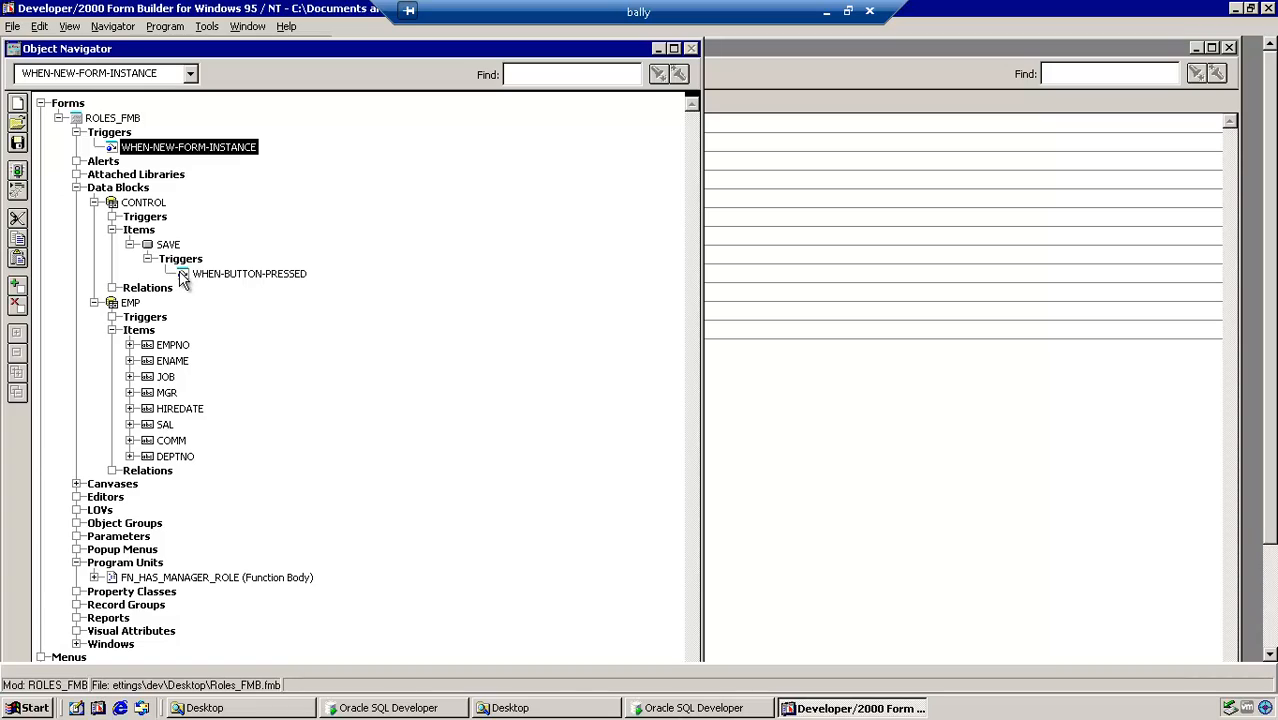
pyautogui.doubleClick(181, 276)
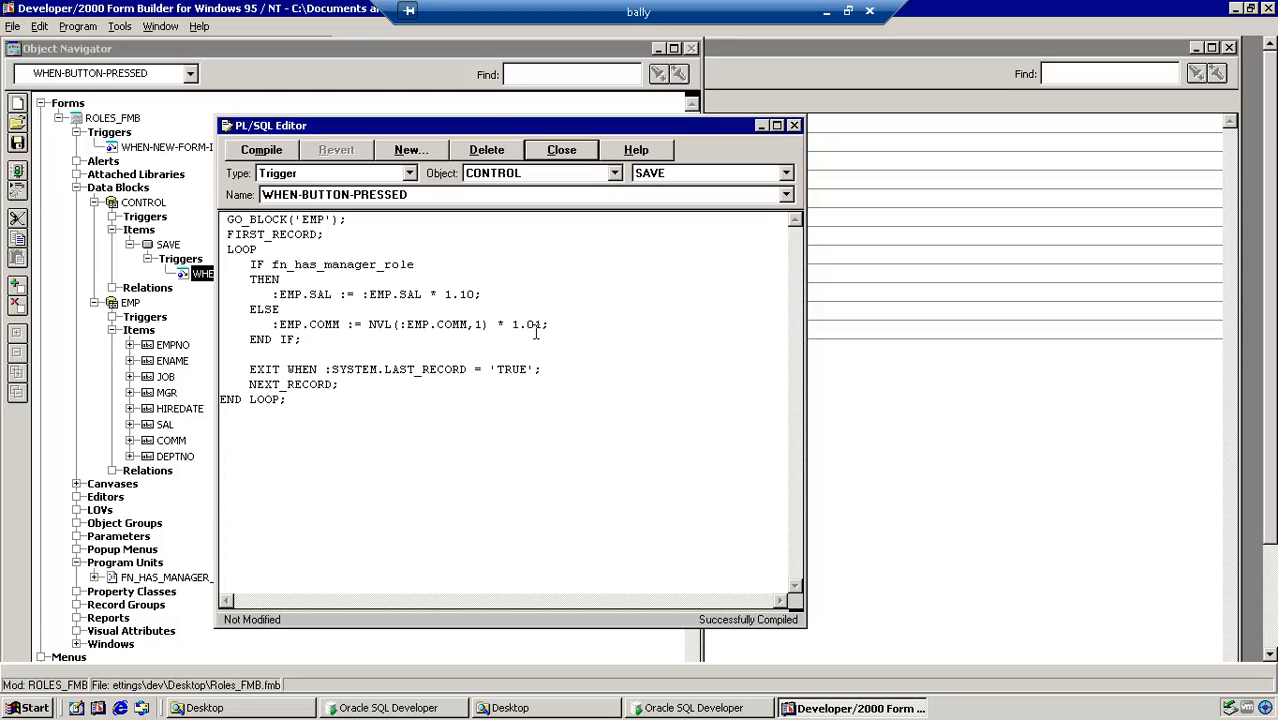
pyautogui.click(17, 169)
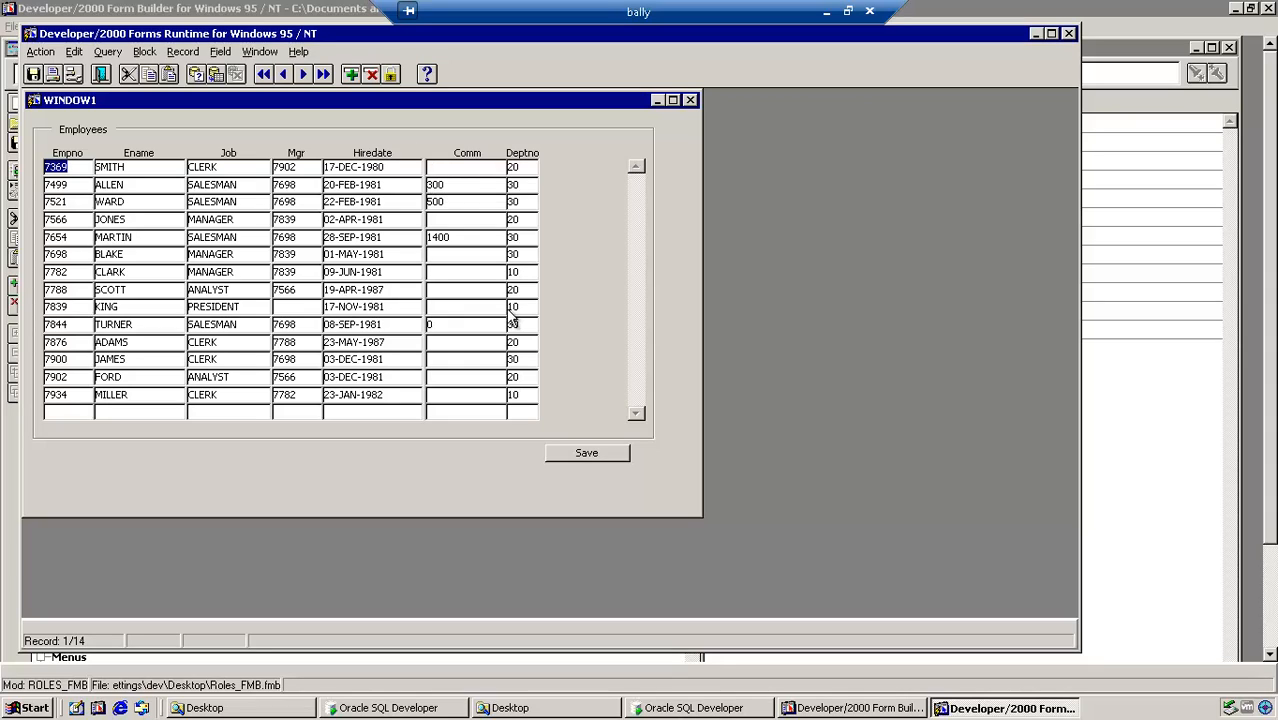
# Step: Raise every employee's Comm twice, then exit the form answering No to saving changes
pyautogui.click(579, 451)
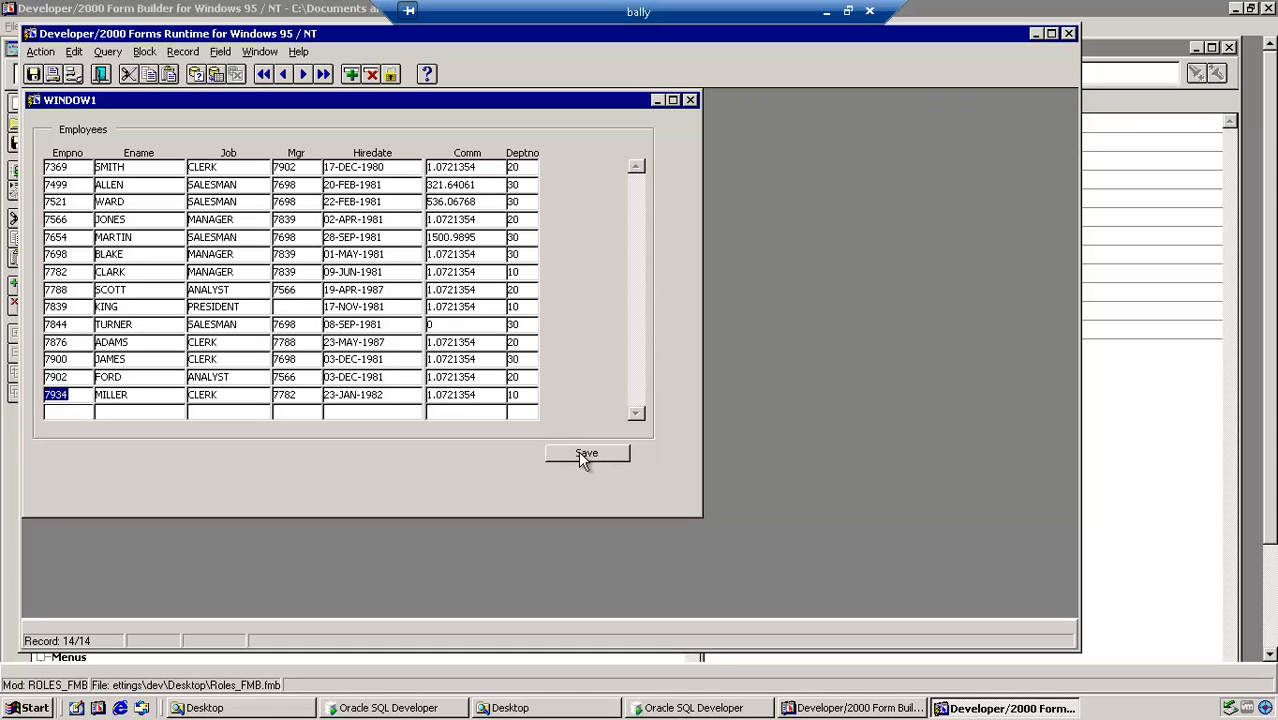
pyautogui.click(579, 451)
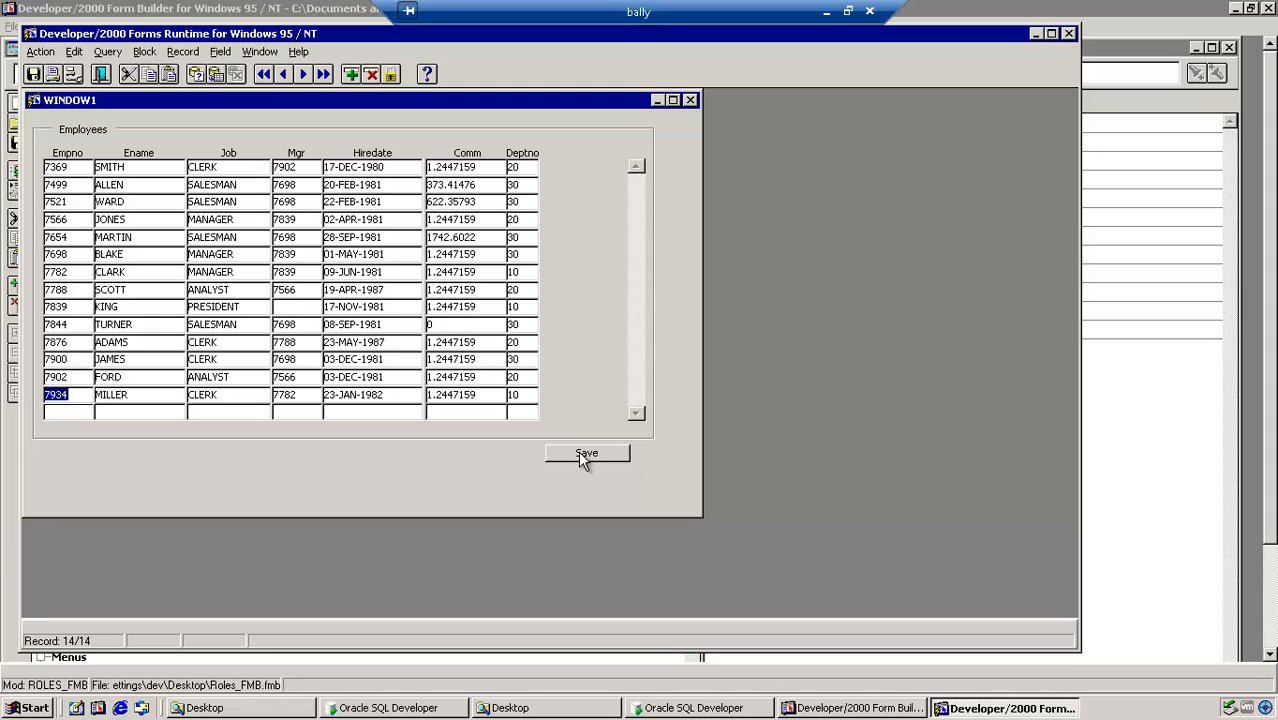
pyautogui.click(41, 51)
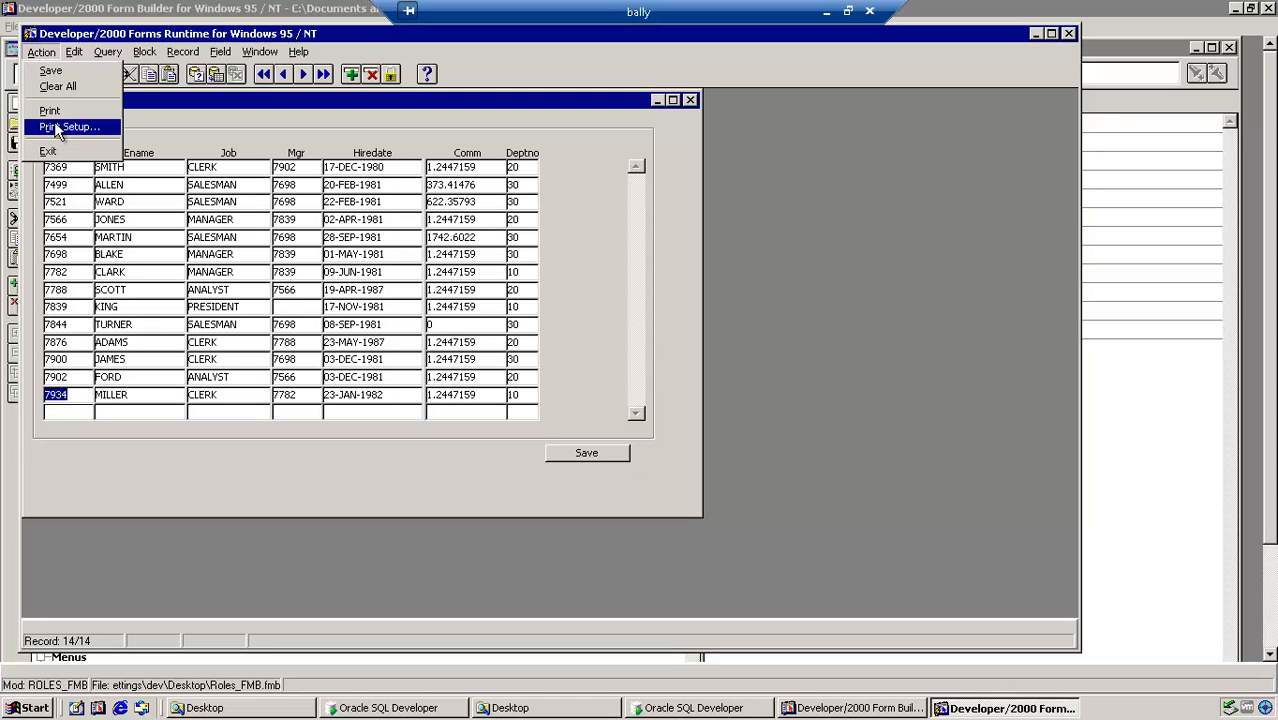
pyautogui.click(56, 140)
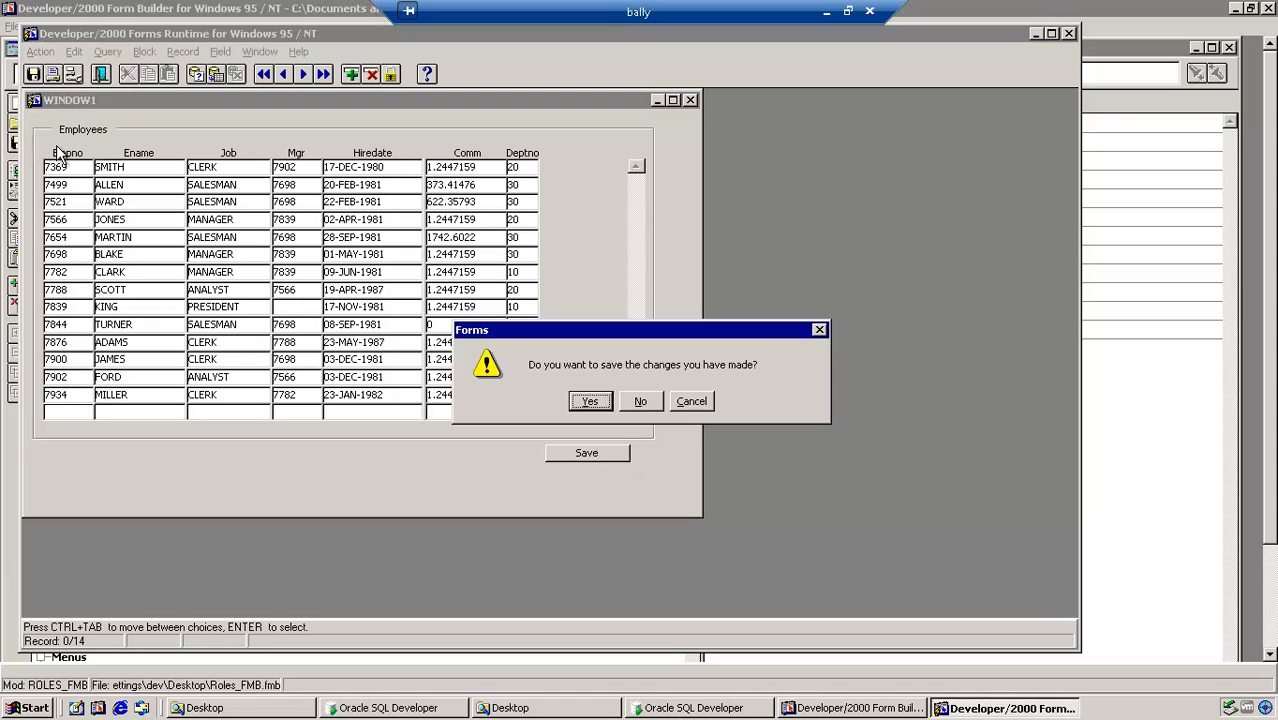
pyautogui.click(638, 402)
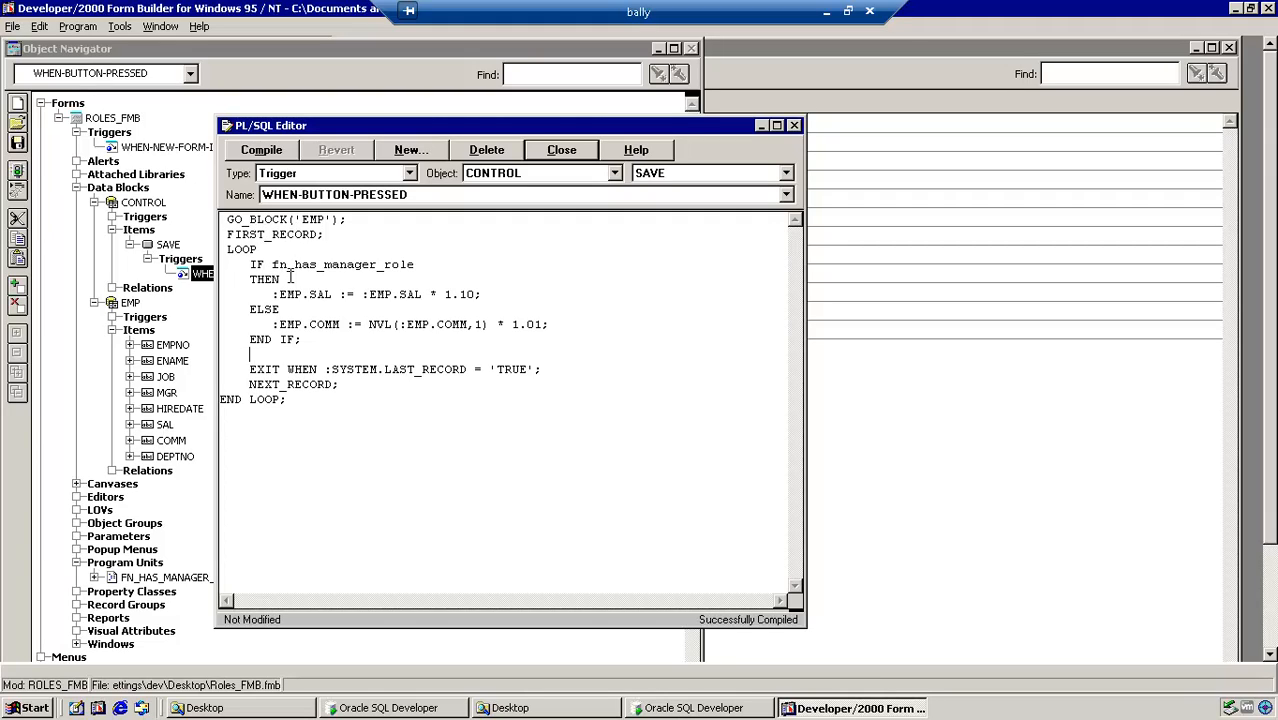
# Step: Close the Save trigger's code and reopen the WHEN-NEW-FORM-INSTANCE trigger
pyautogui.click(561, 150)
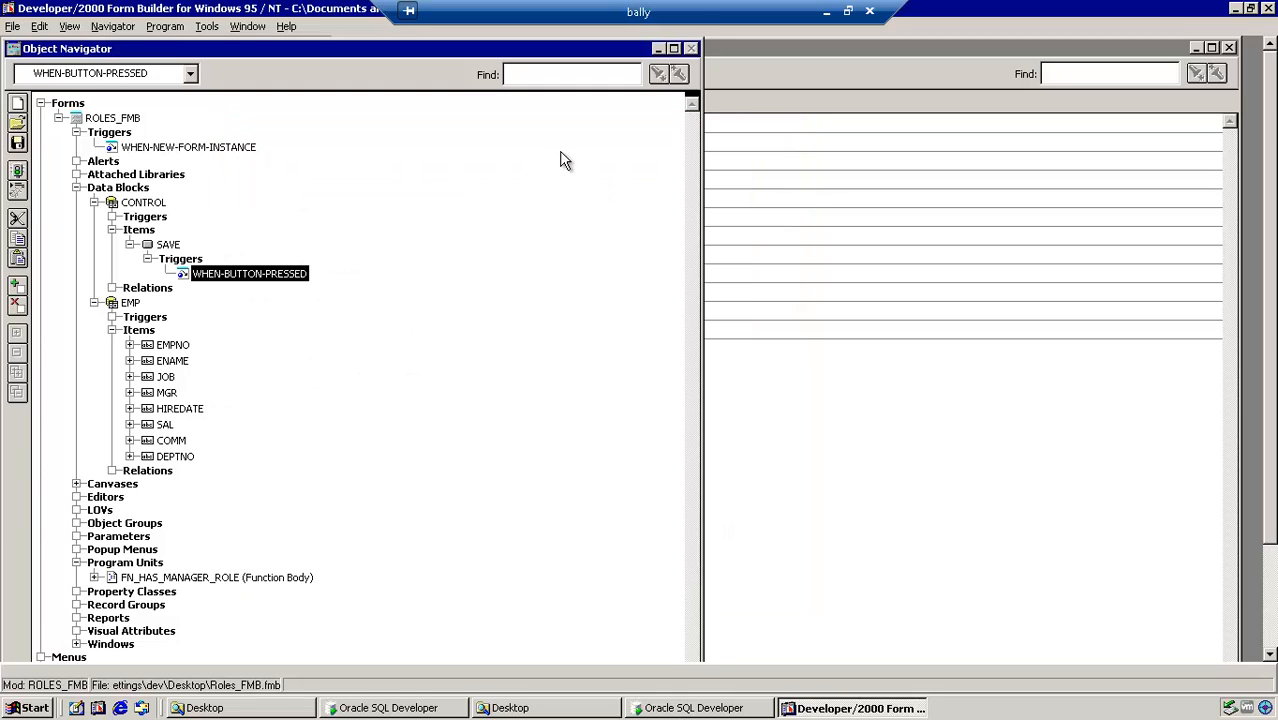
pyautogui.doubleClick(113, 148)
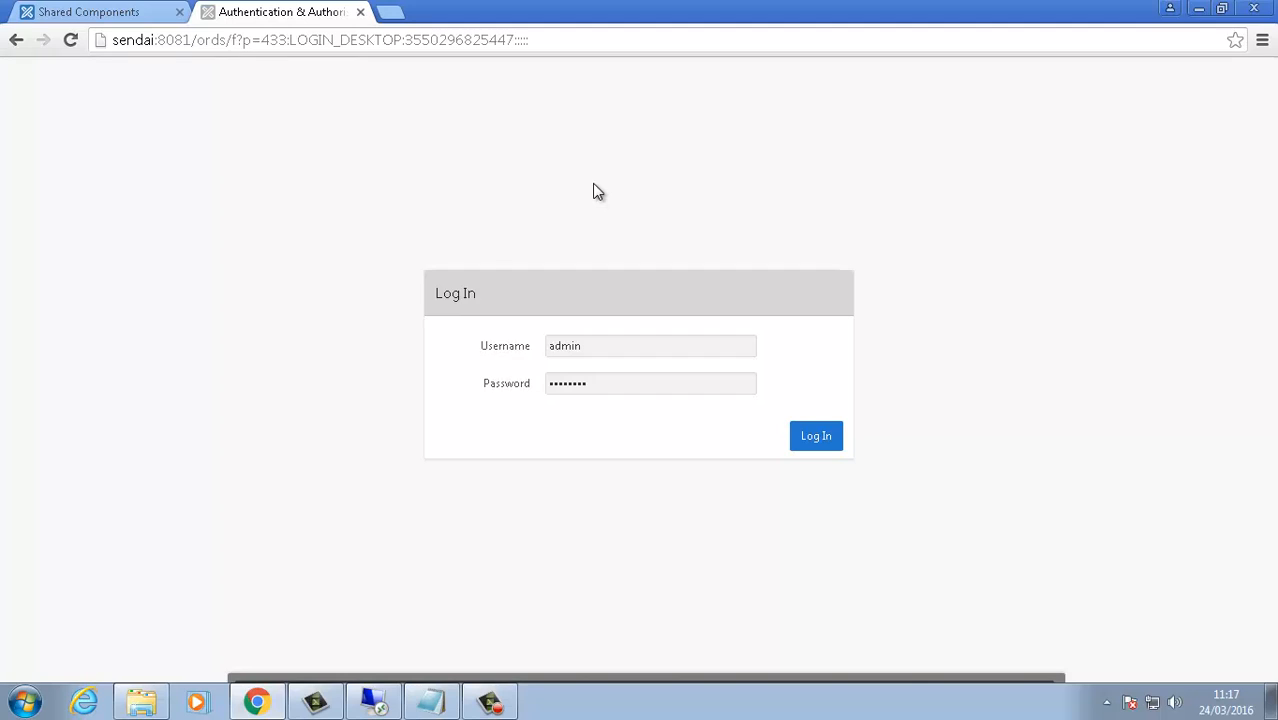
# Step: Go to Shared Components > Authentication Schemes and start creating a new scheme
pyautogui.click(634, 382)
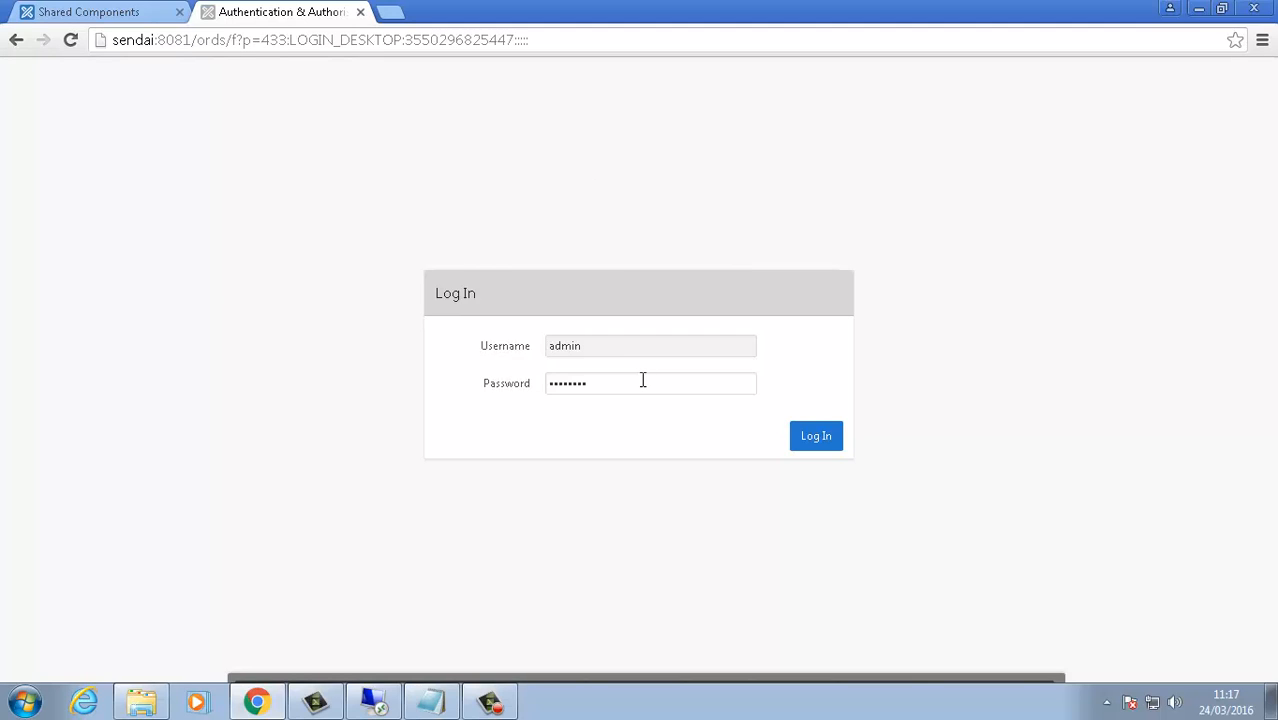
pyautogui.click(125, 16)
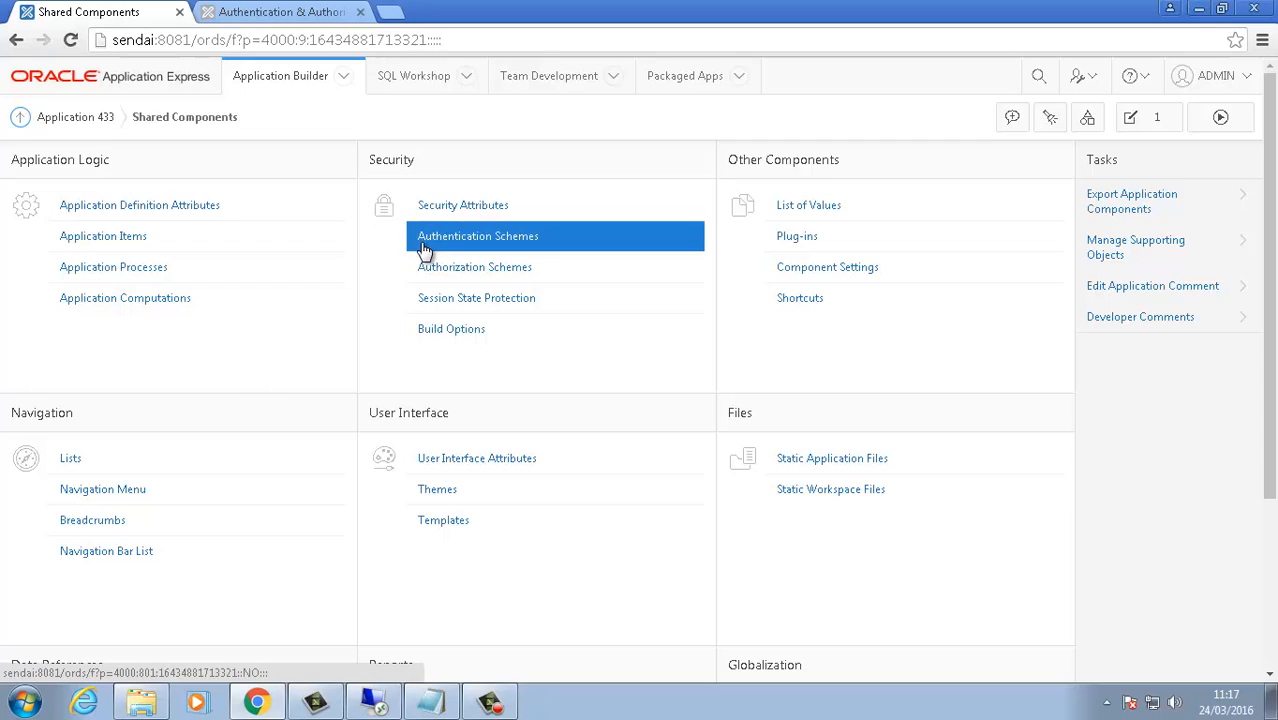
pyautogui.click(524, 245)
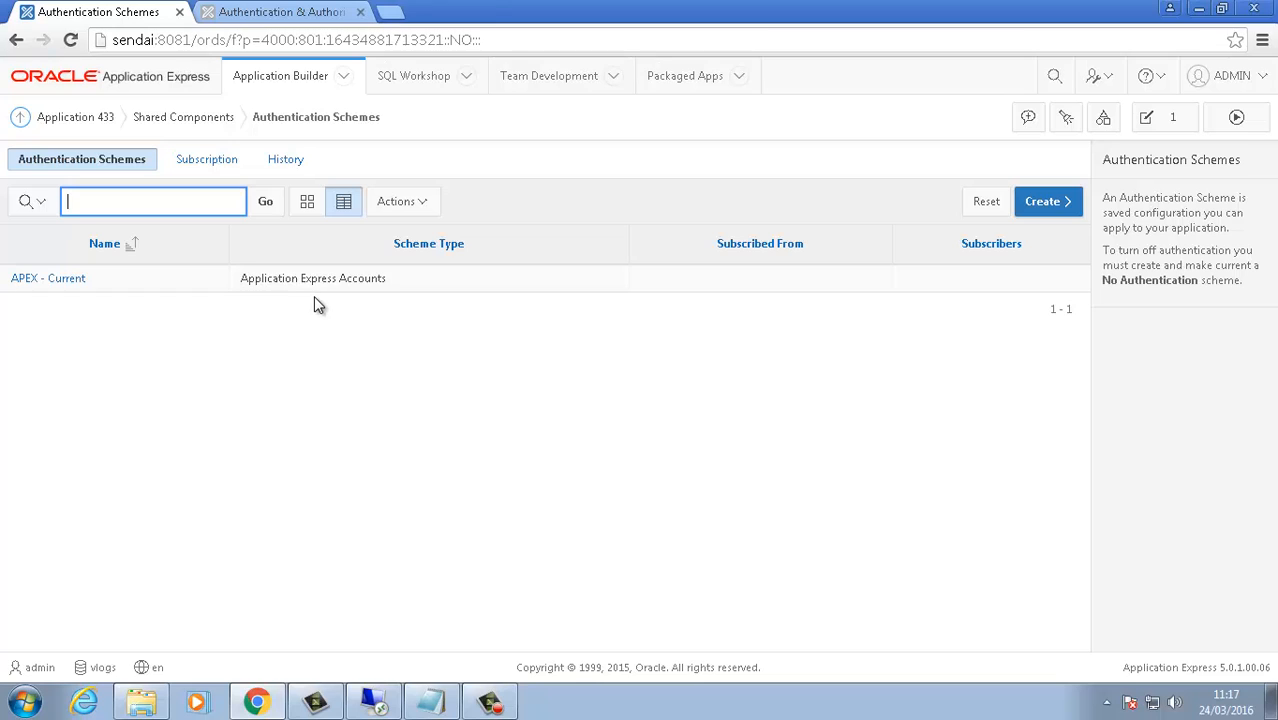
pyautogui.click(1041, 203)
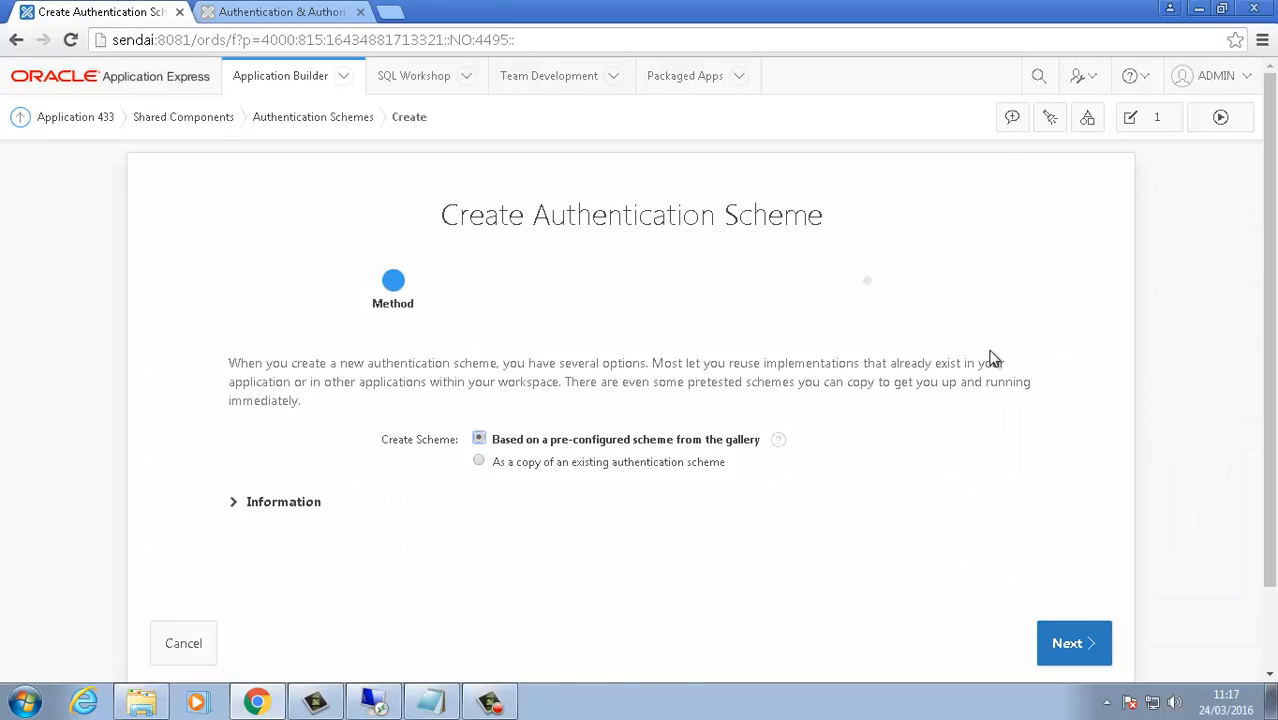
# Step: Pick a pre-configured gallery scheme of type Custom, then switch to the app's Log In tab
pyautogui.click(1099, 645)
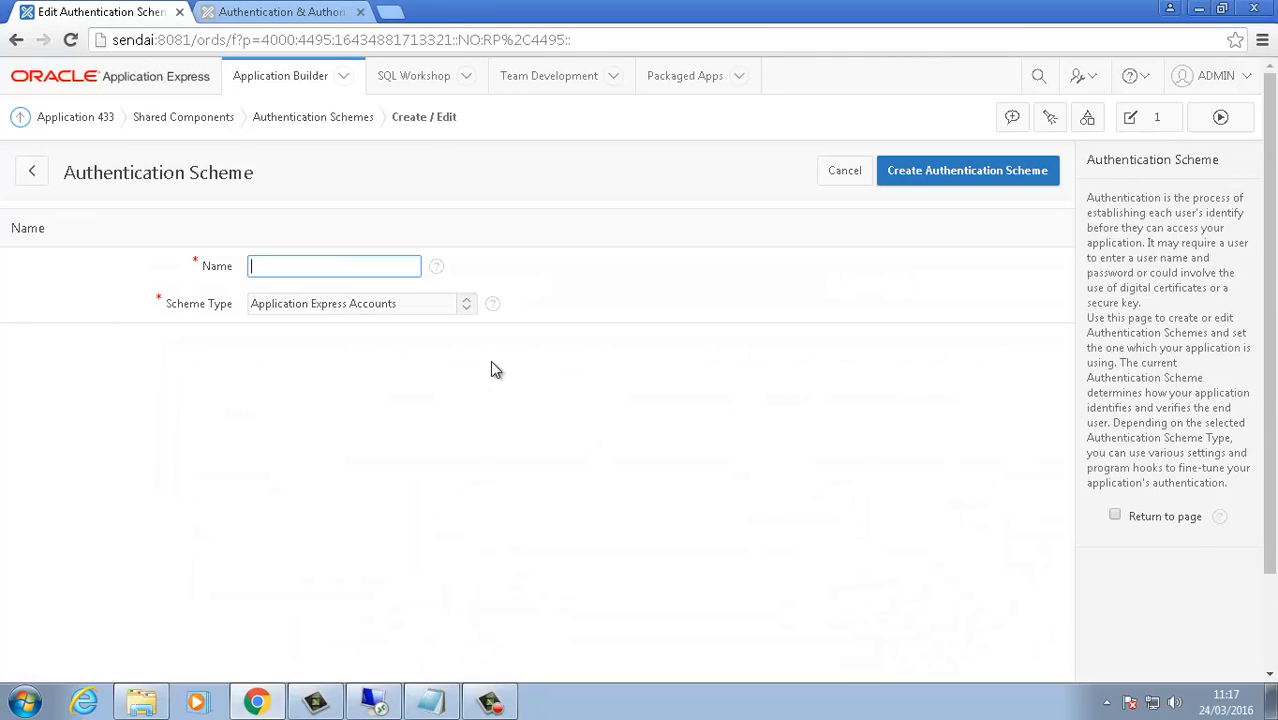
pyautogui.click(465, 306)
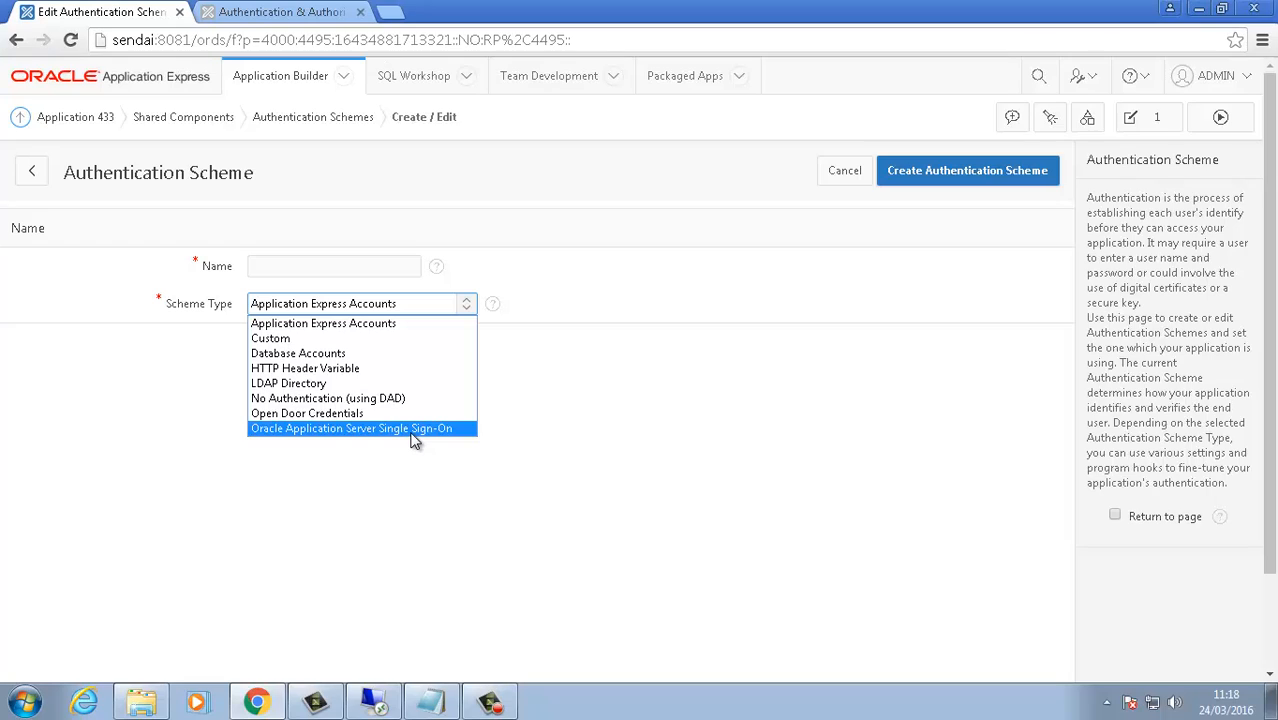
pyautogui.click(342, 341)
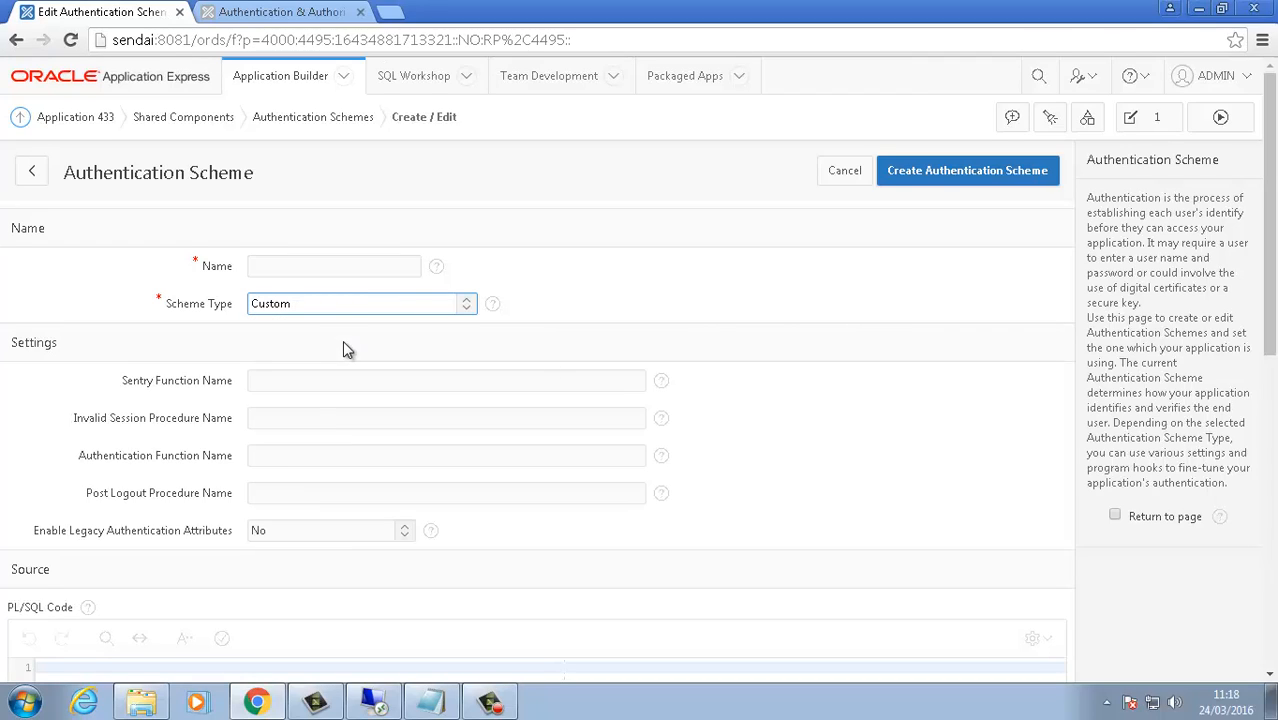
pyautogui.click(285, 455)
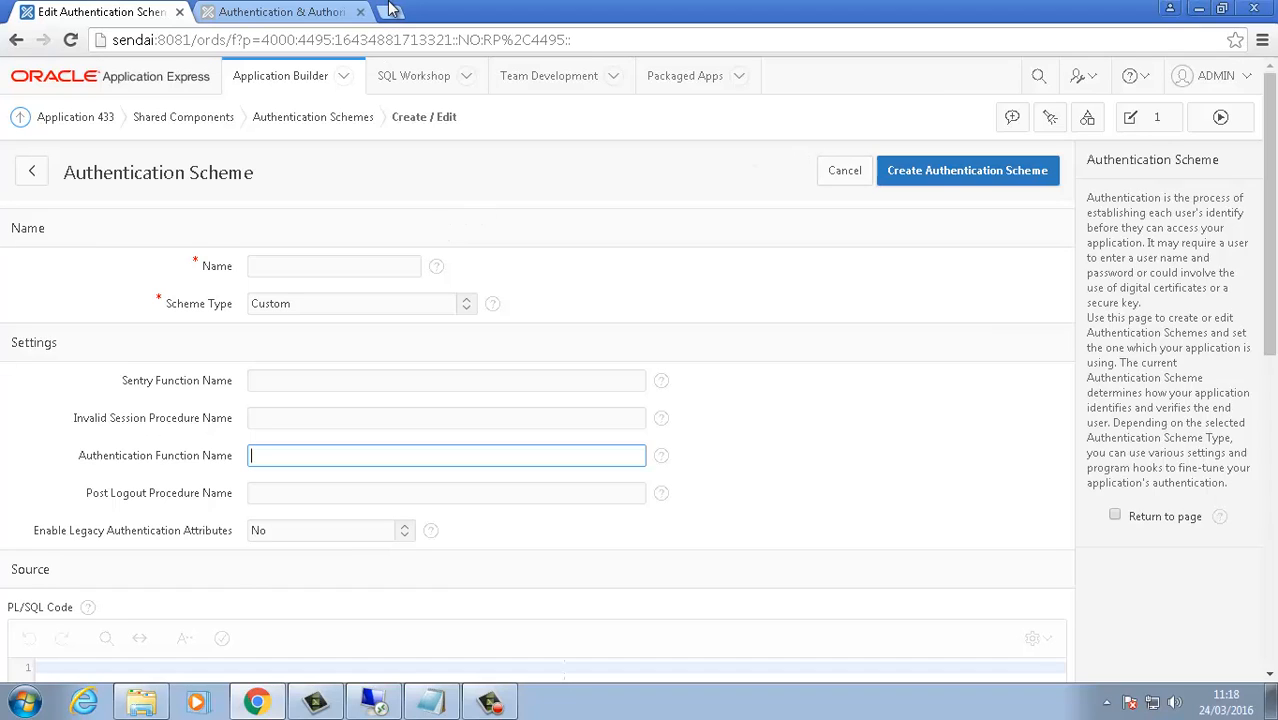
pyautogui.click(277, 11)
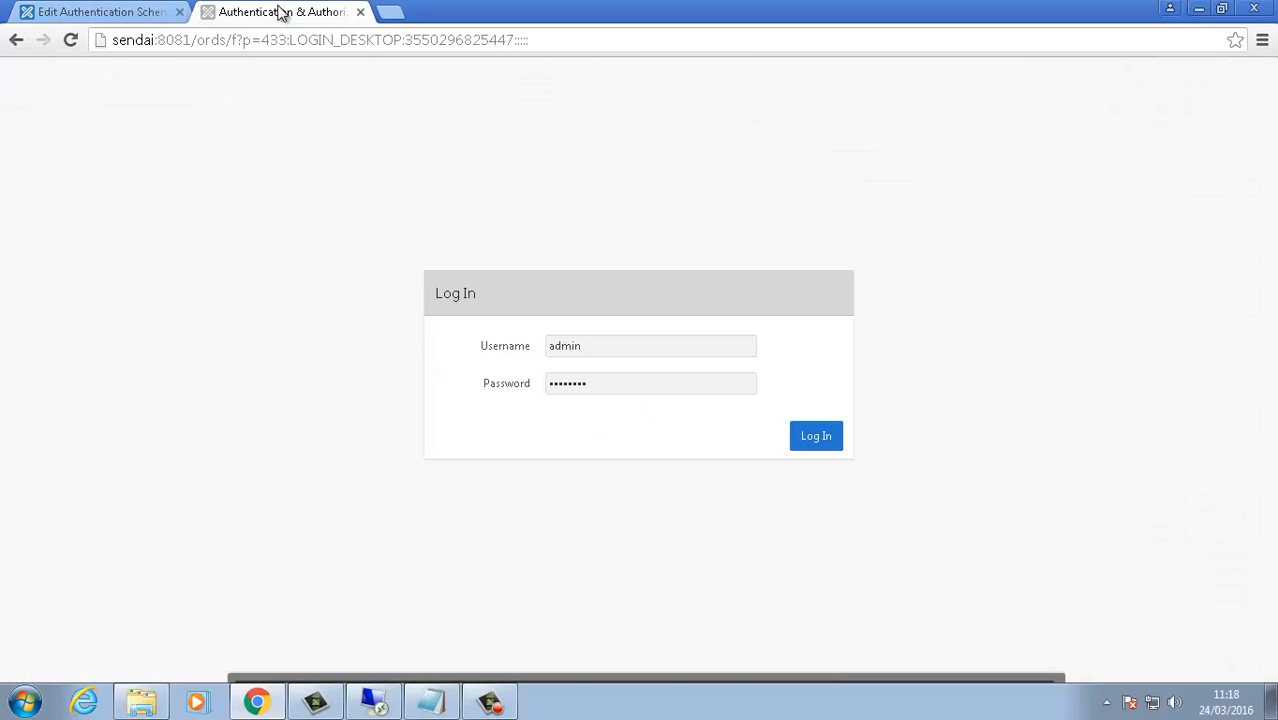
# Step: Log into Application 433 and save, raising Comm 1% (309.09 to 312.18), then return to the scheme form
pyautogui.click(827, 447)
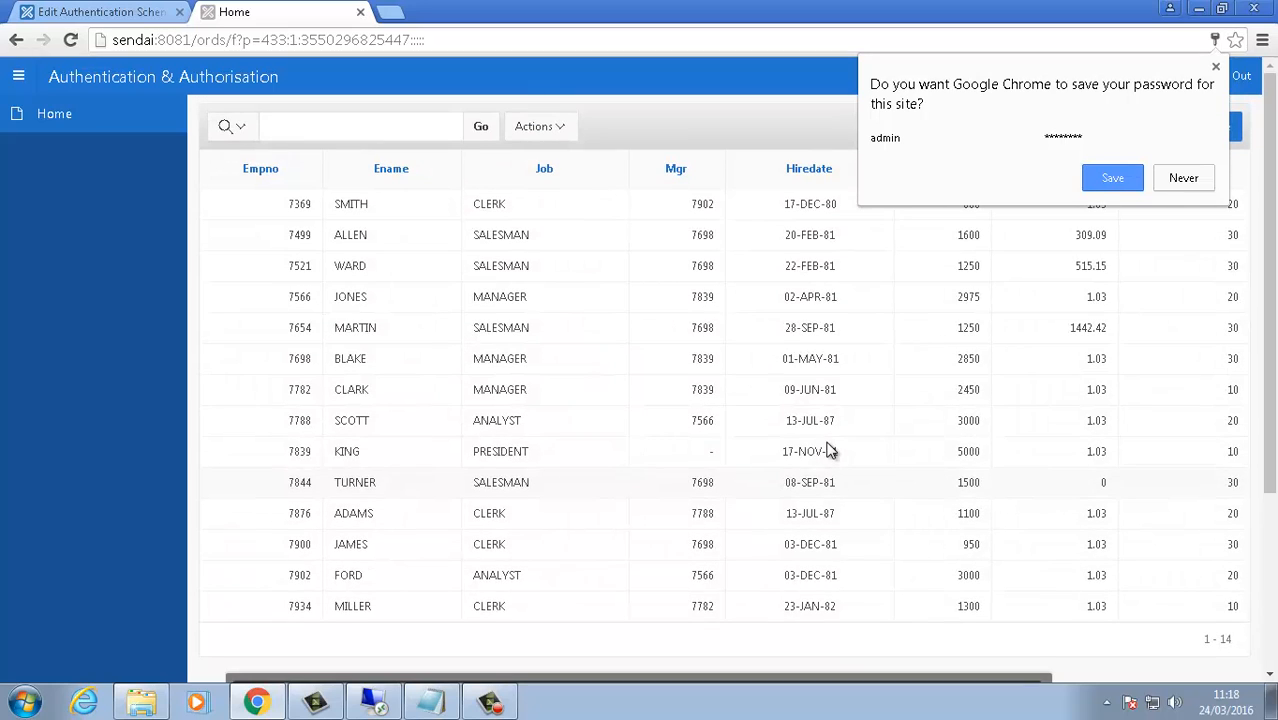
pyautogui.click(485, 259)
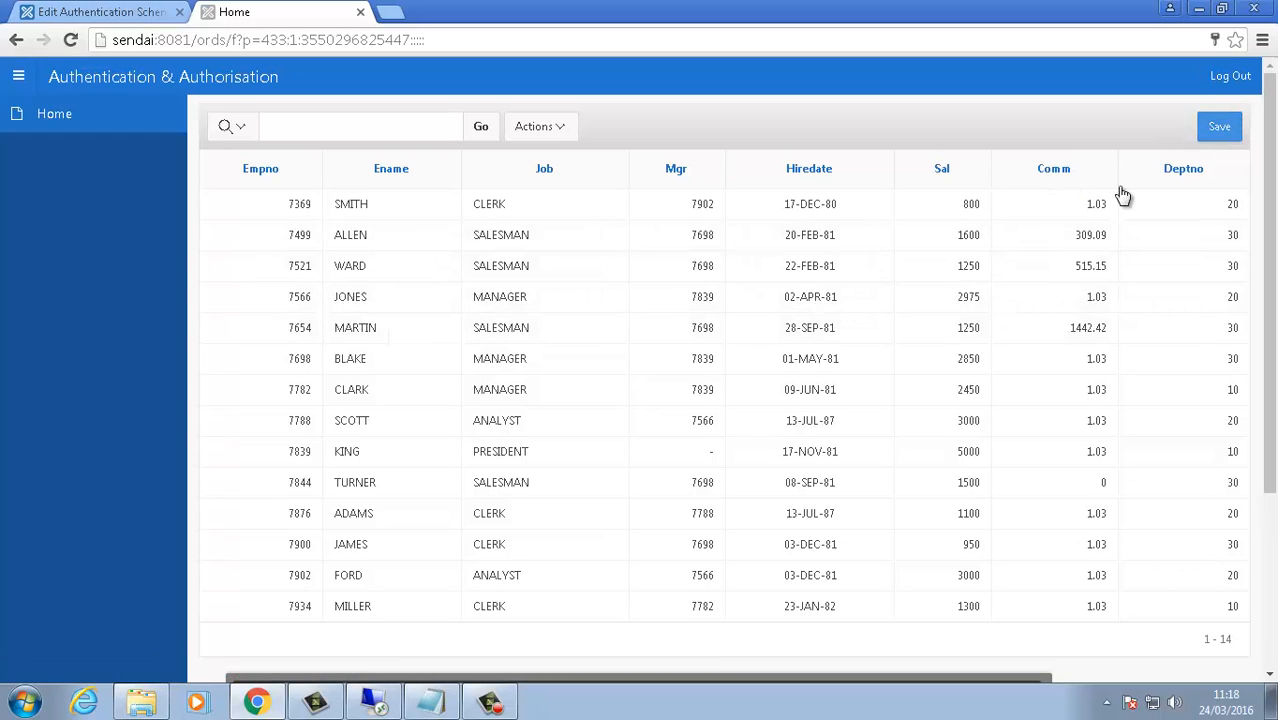
pyautogui.click(1210, 134)
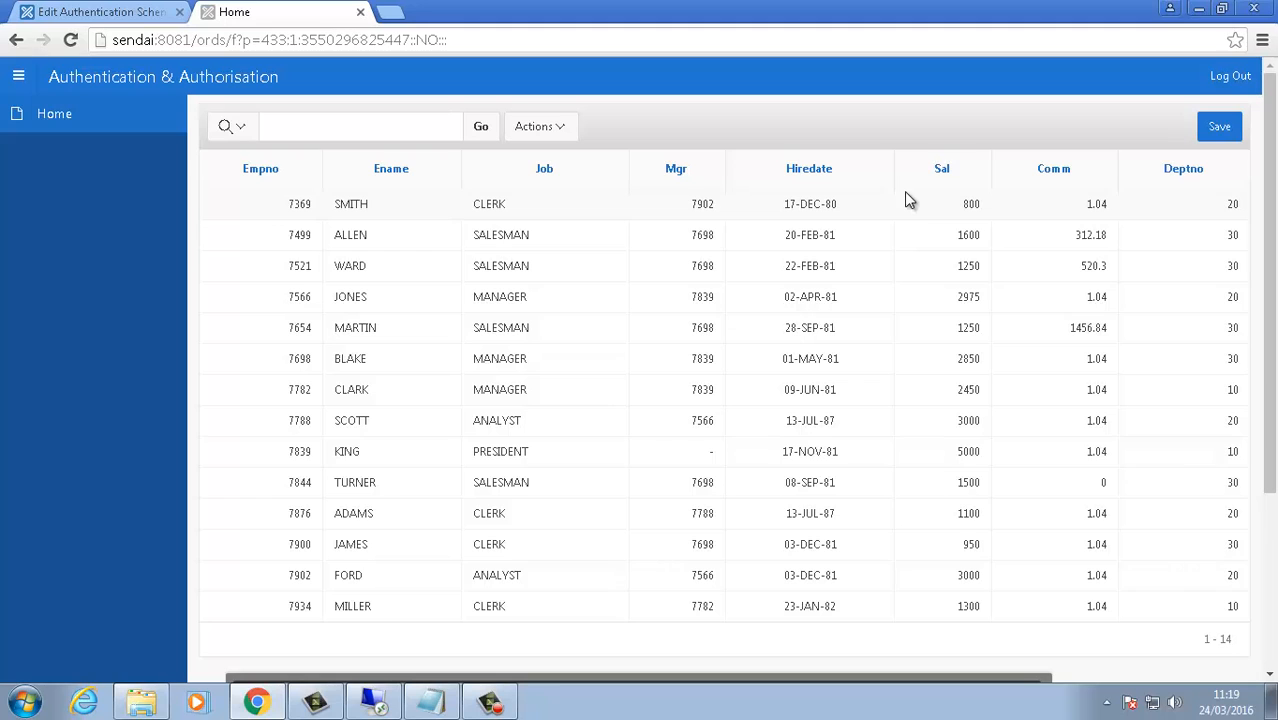
pyautogui.click(145, 10)
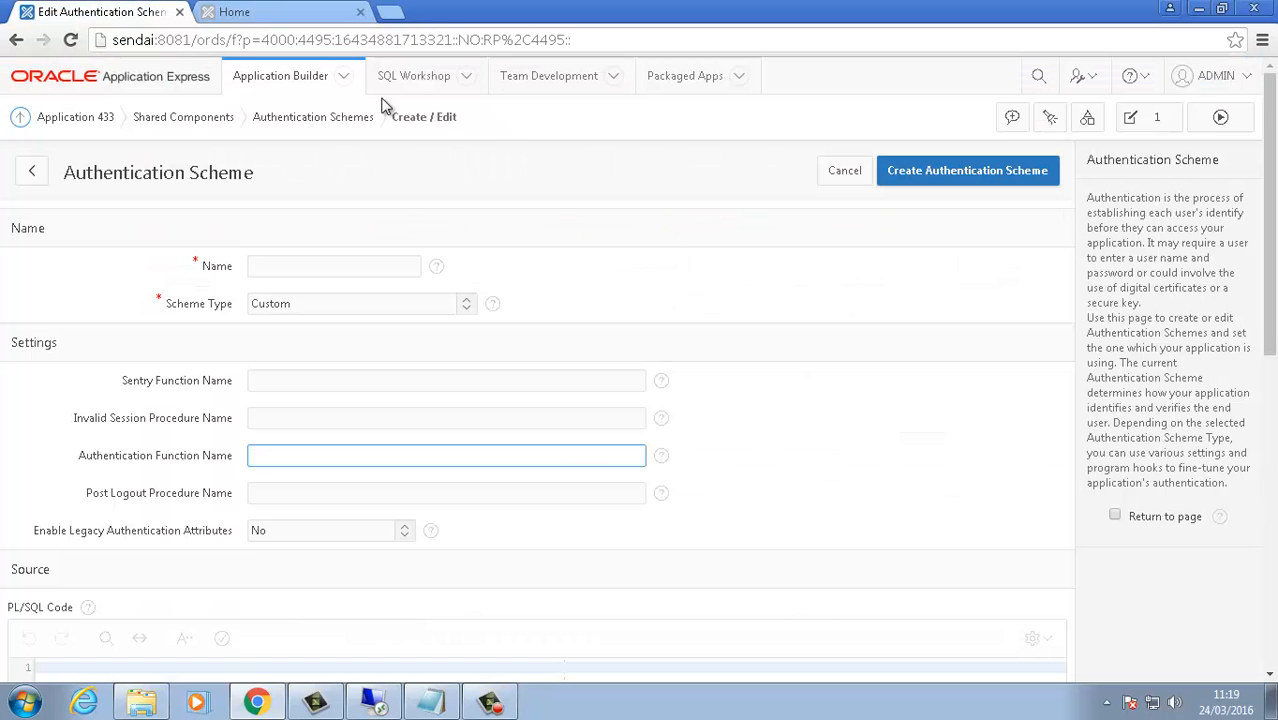
# Step: Start a from-scratch authorization scheme of type PL/SQL Function Returning Boolean
pyautogui.click(220, 128)
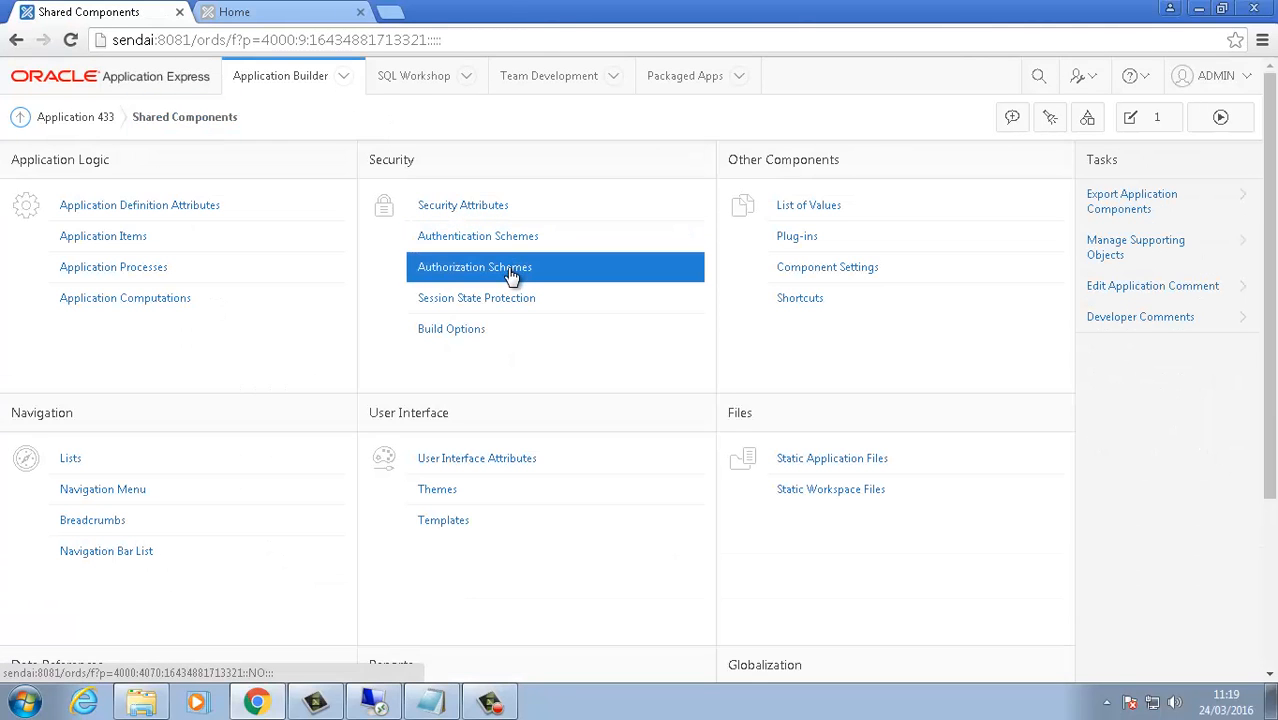
pyautogui.click(508, 272)
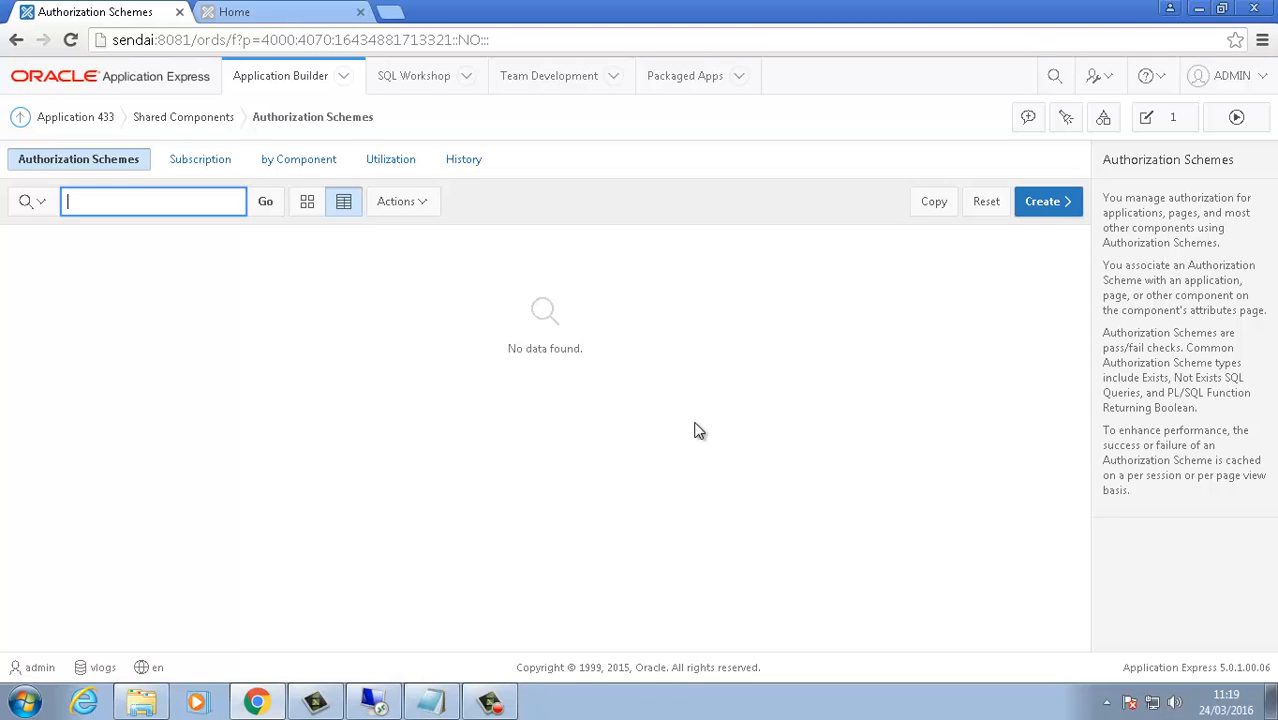
pyautogui.click(1035, 203)
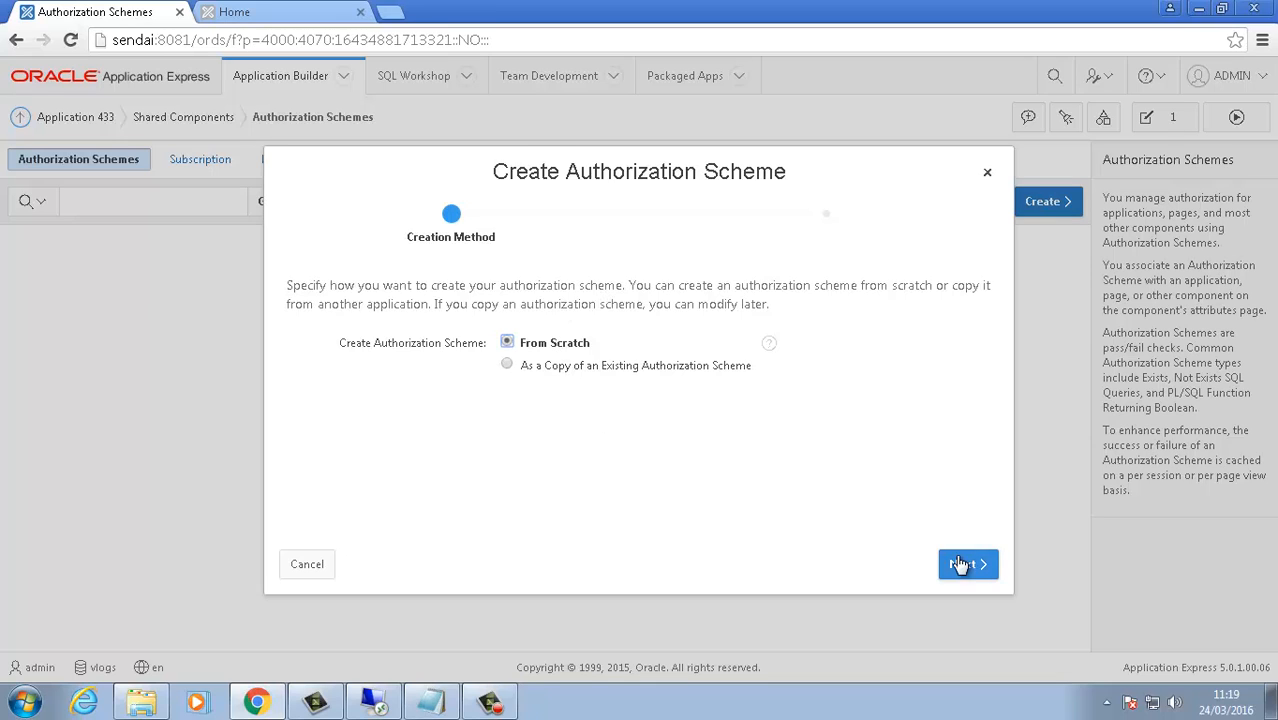
pyautogui.click(960, 565)
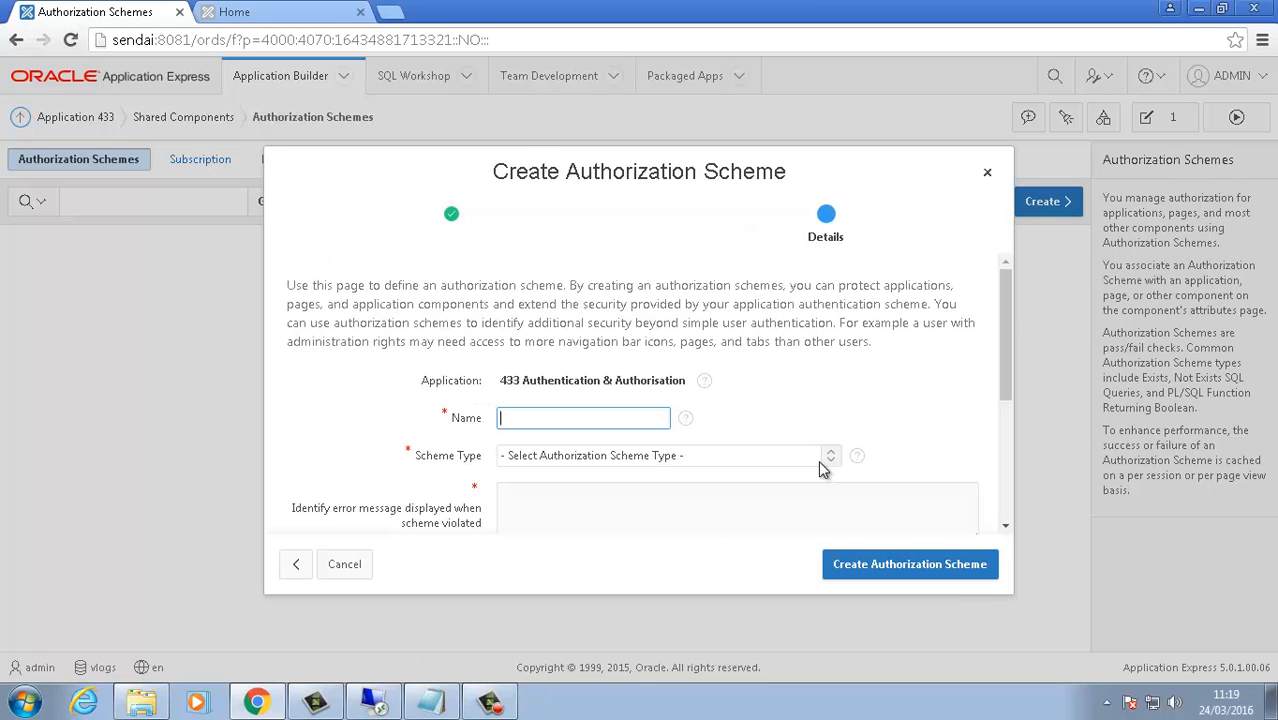
pyautogui.scroll(-3, 991, 356)
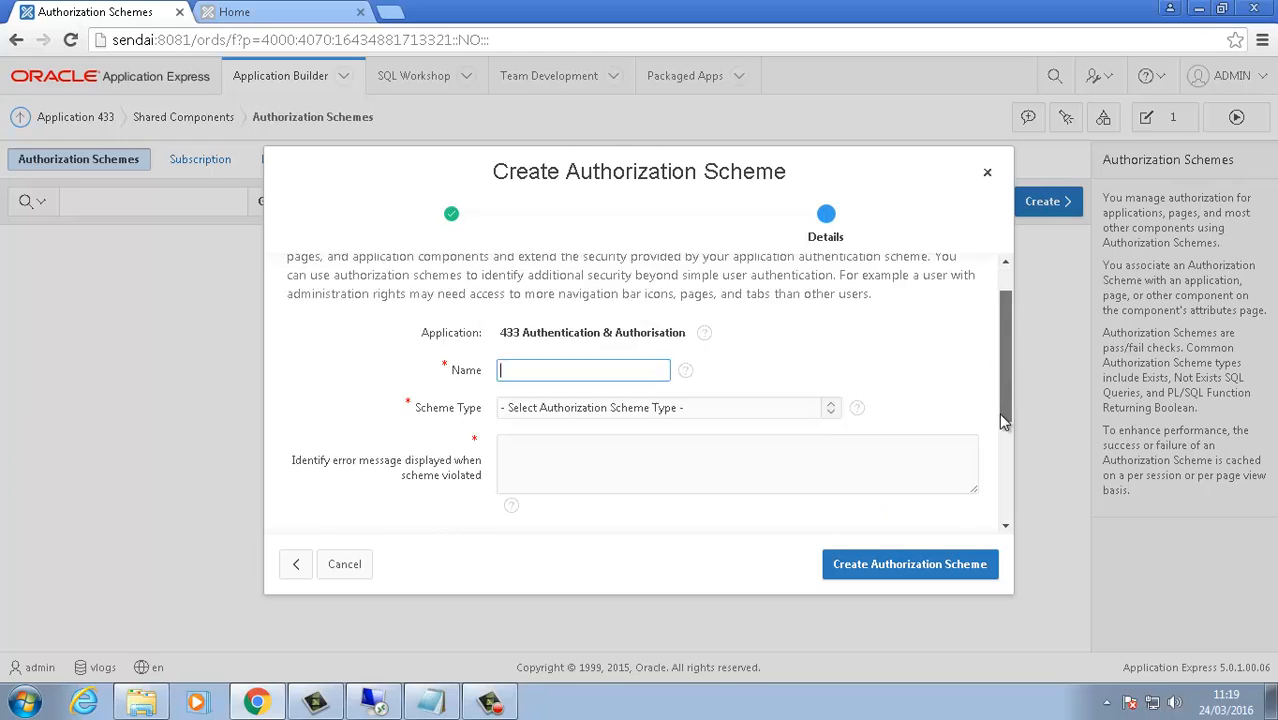
pyautogui.click(713, 326)
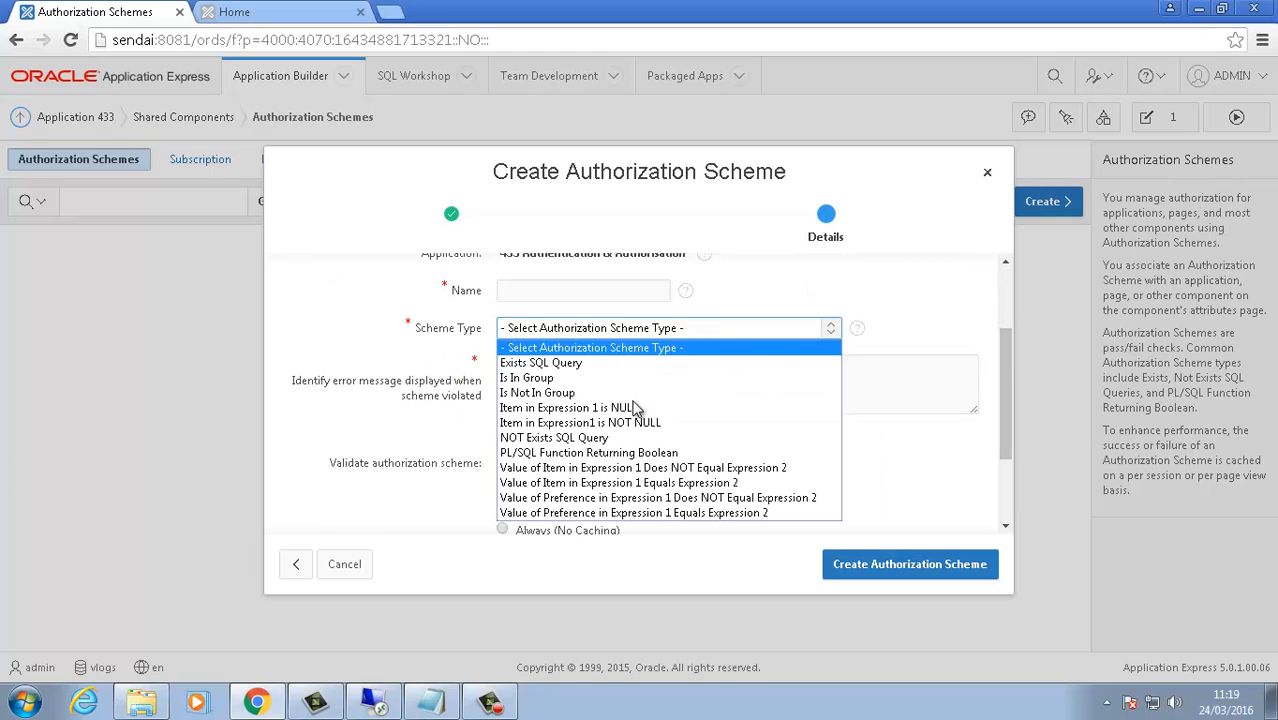
pyautogui.click(604, 457)
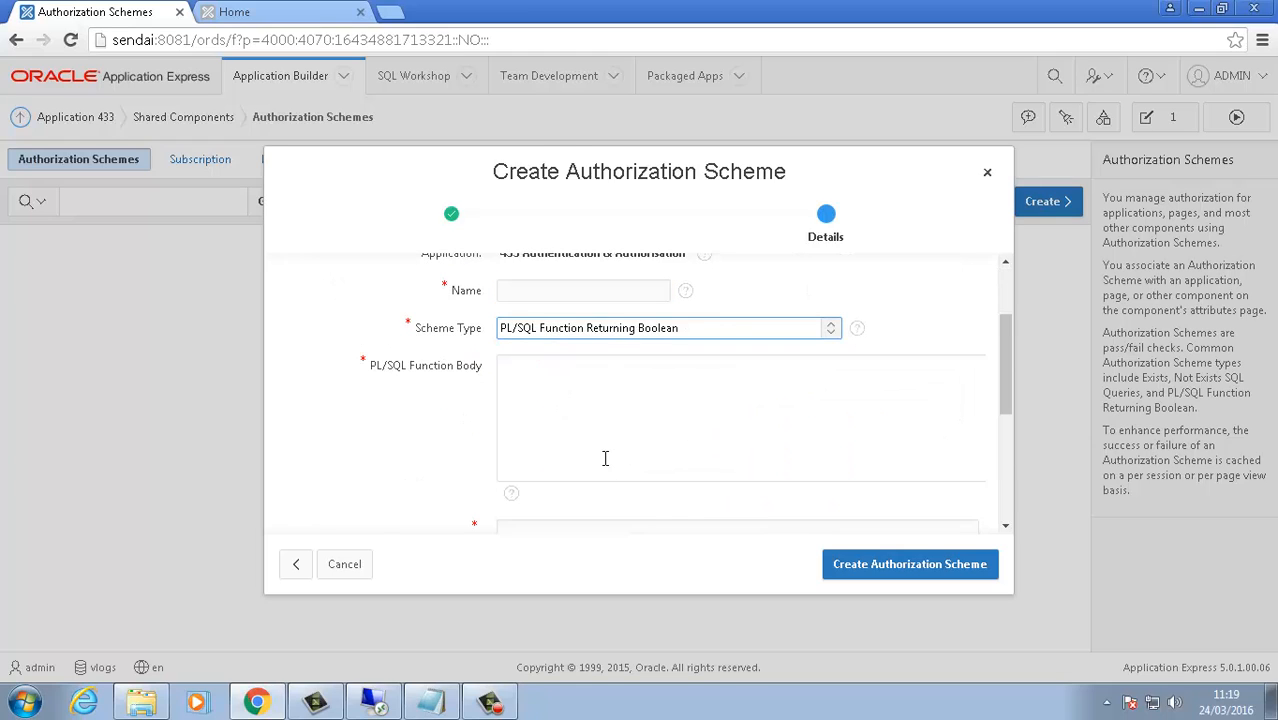
# Step: Name it Is Manager with body RETURN FALSE and error message 'Manager Only', then create it
pyautogui.click(546, 292)
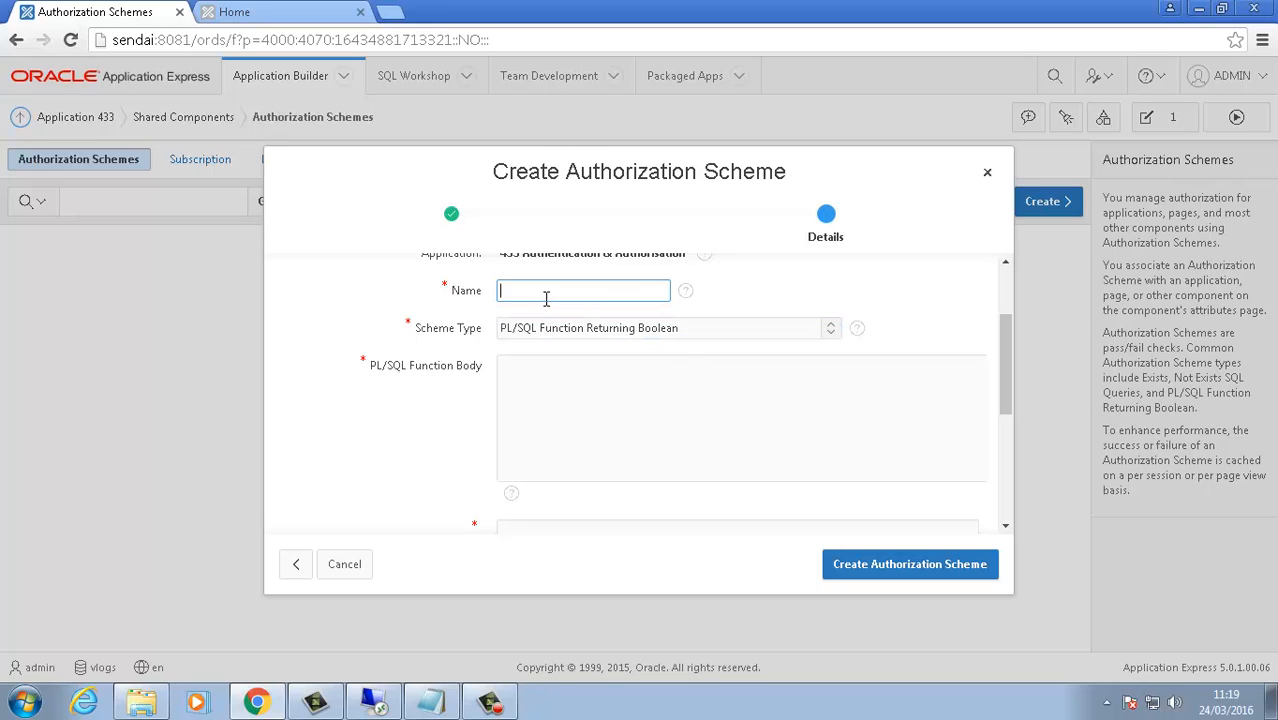
pyautogui.write('Is Manager')
pyautogui.click(555, 396)
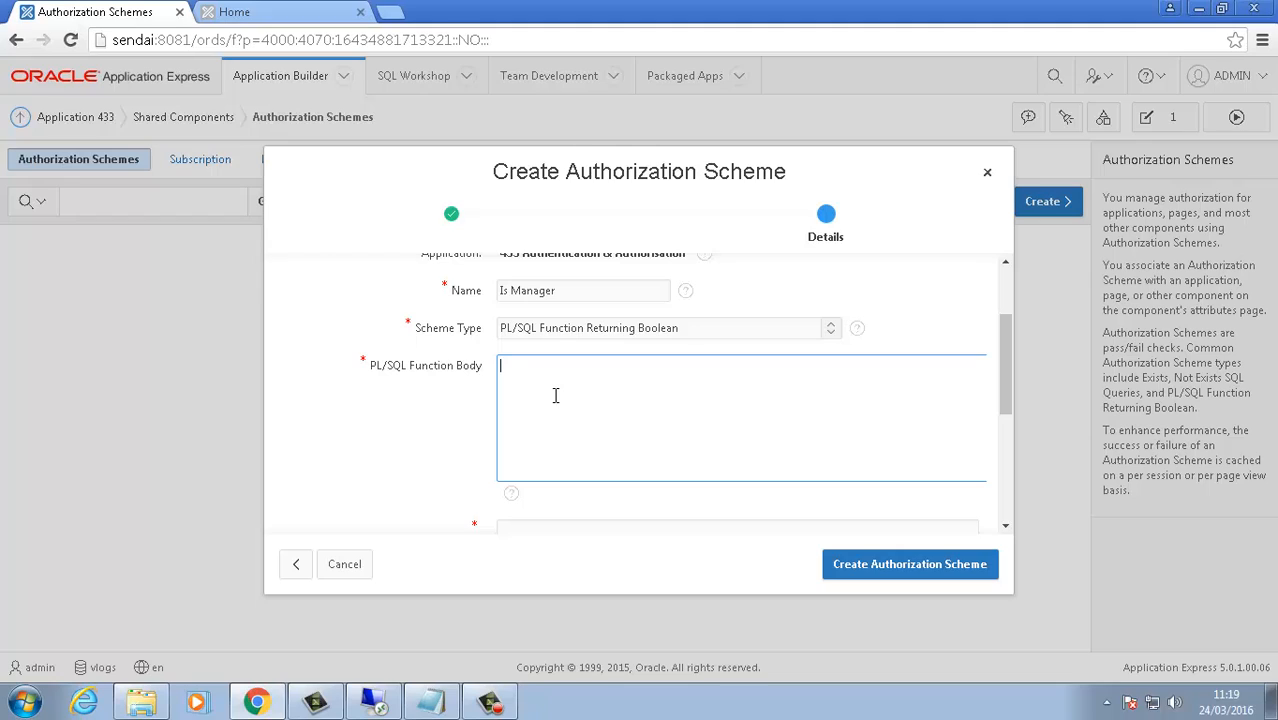
pyautogui.write('RETURN FALSE;')
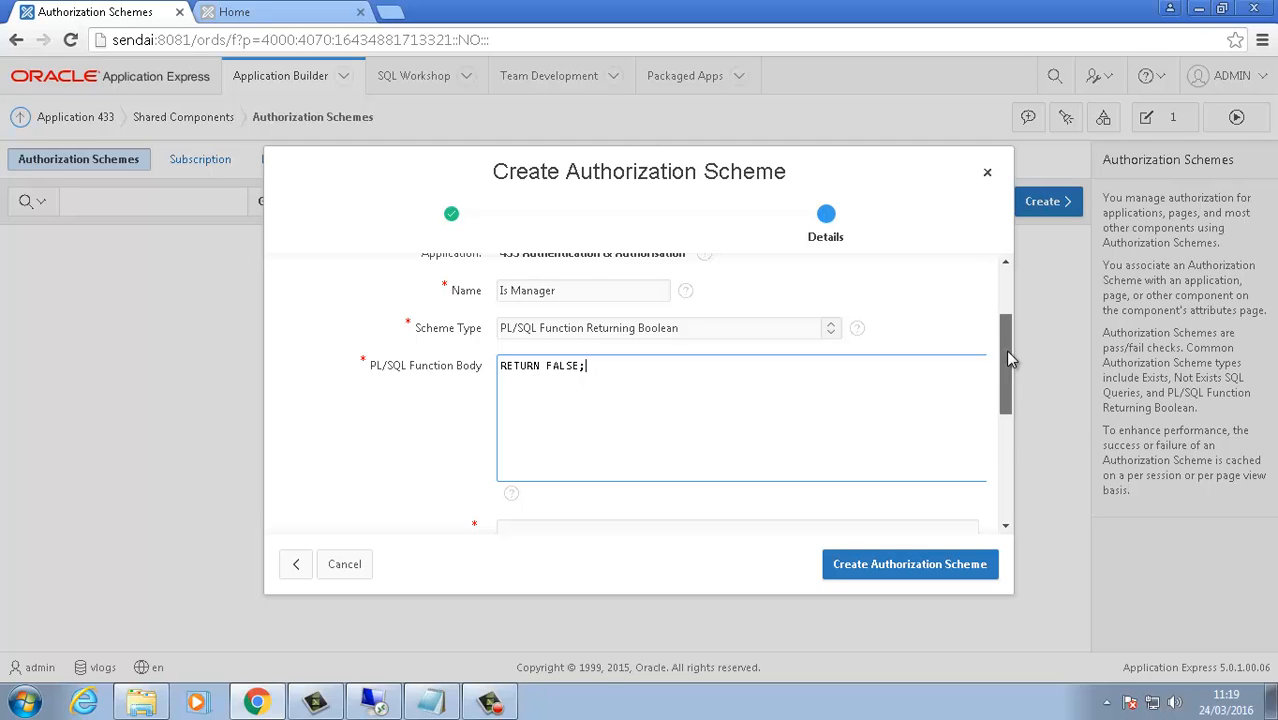
pyautogui.moveTo(1005, 349); pyautogui.dragTo(1006, 391)
pyautogui.click(569, 436)
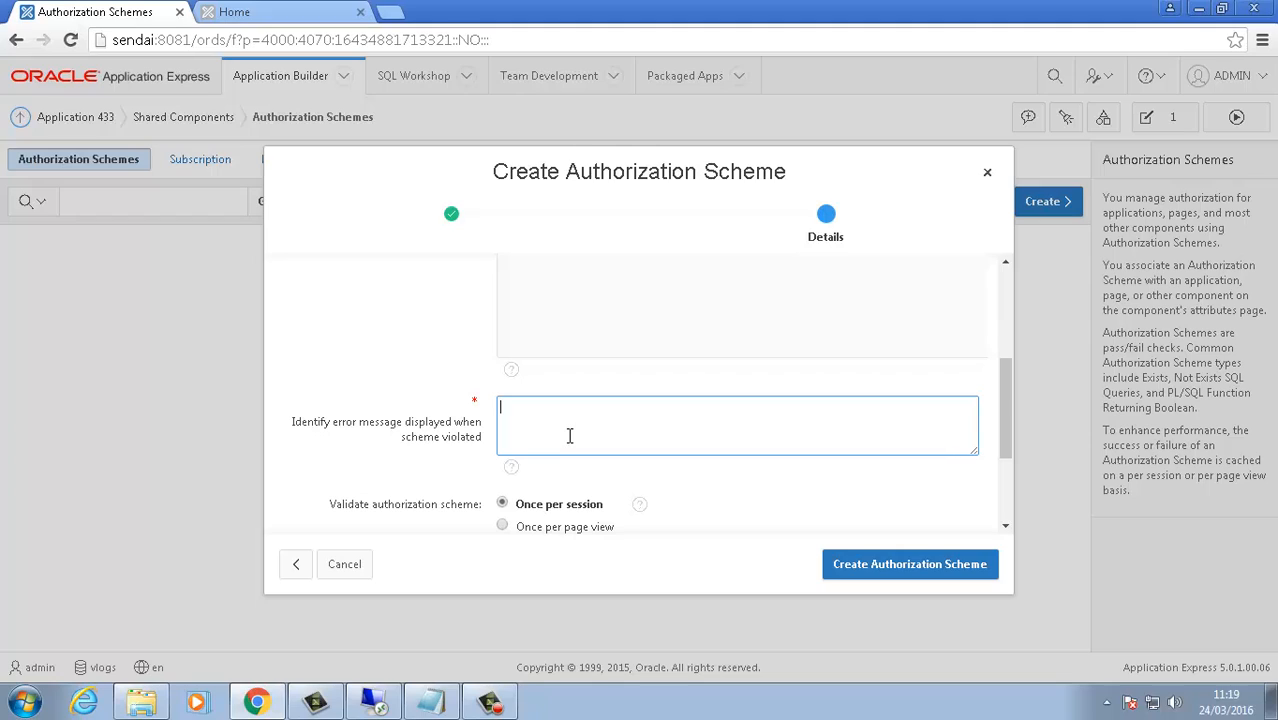
pyautogui.write('Manager Only')
pyautogui.click(899, 566)
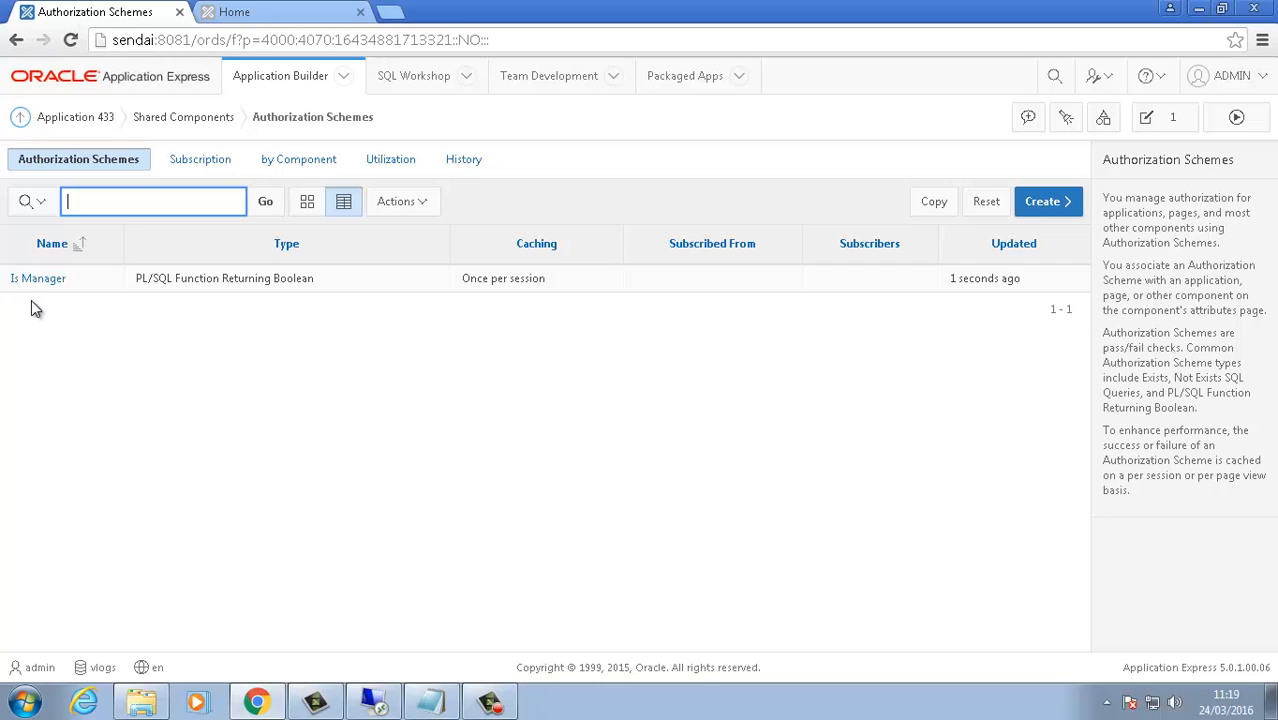
# Step: Run the home page and use Quick Edit to open the Sal column in Page Designer
pyautogui.click(1158, 122)
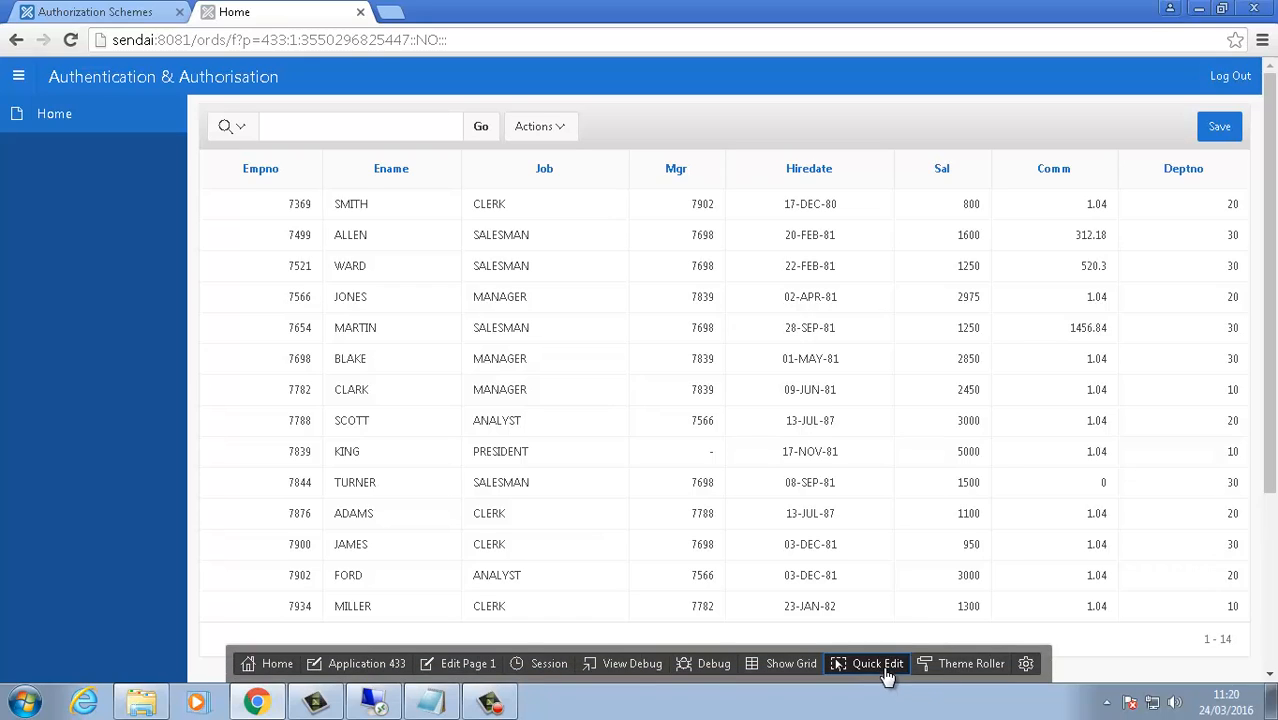
pyautogui.click(878, 664)
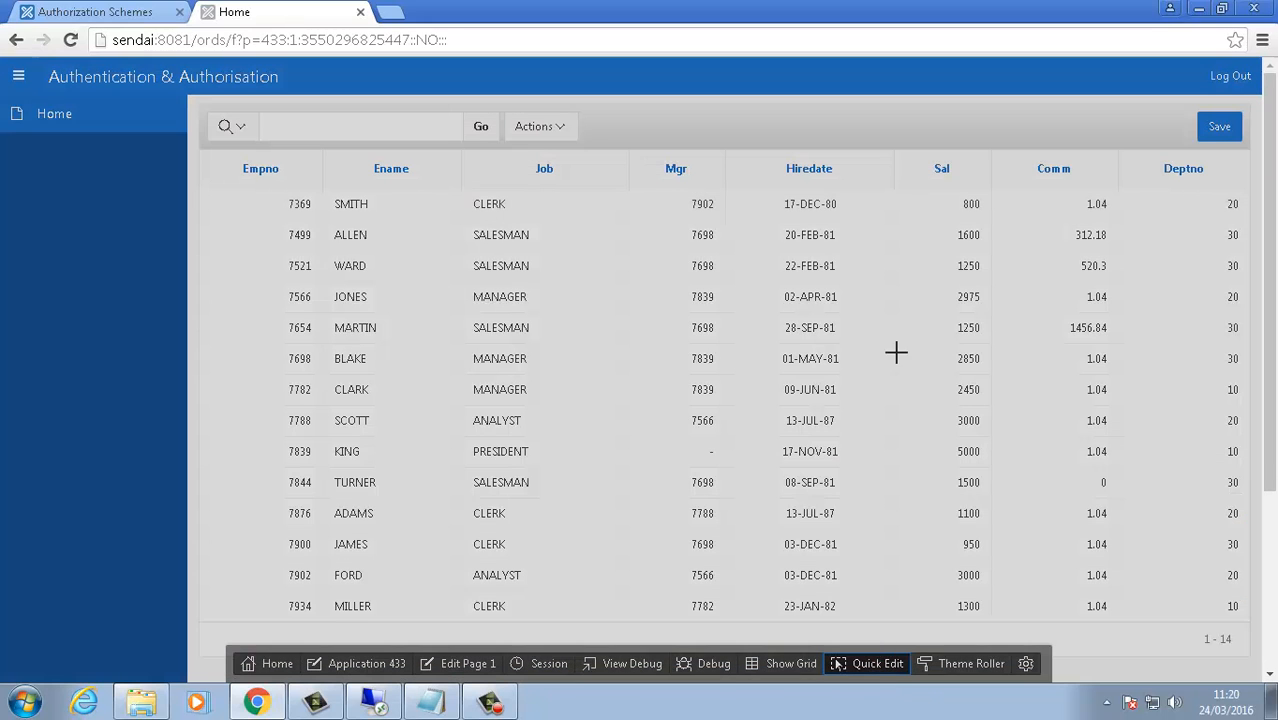
pyautogui.click(945, 168)
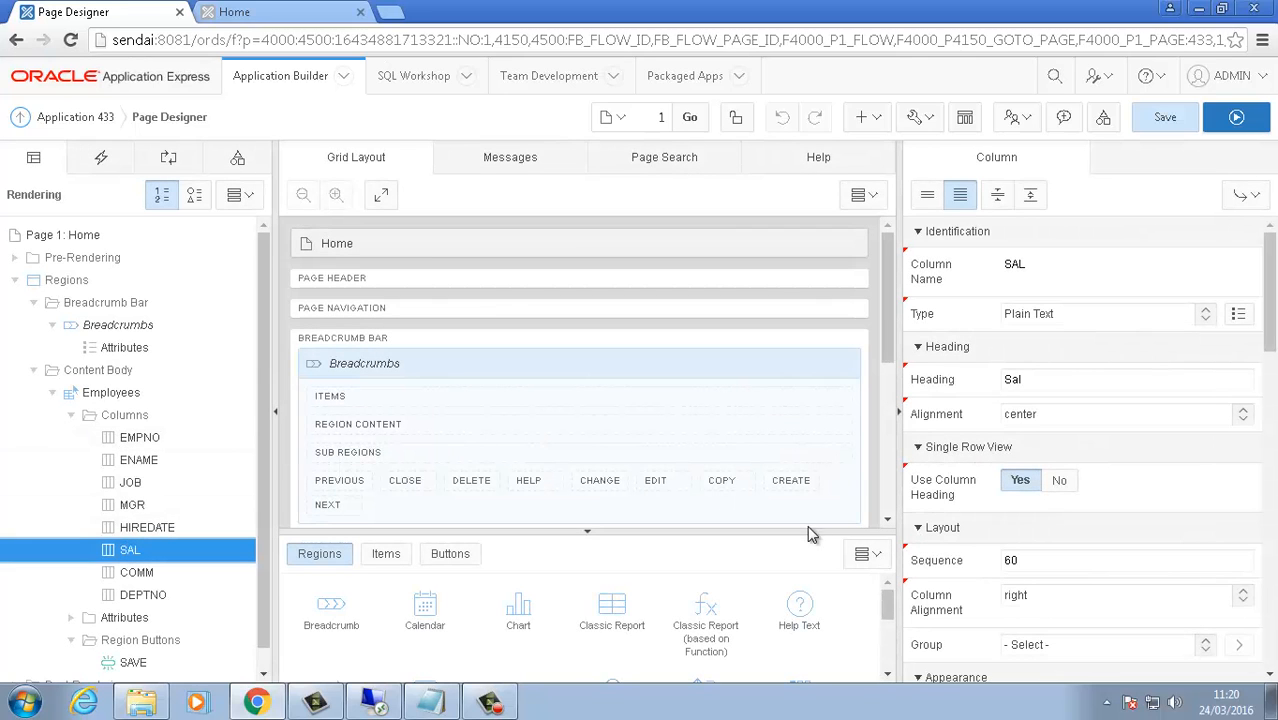
# Step: Set the SAL column's Authorization Scheme to Is Manager, then save and run the page
pyautogui.moveTo(1273, 325); pyautogui.dragTo(1273, 588)
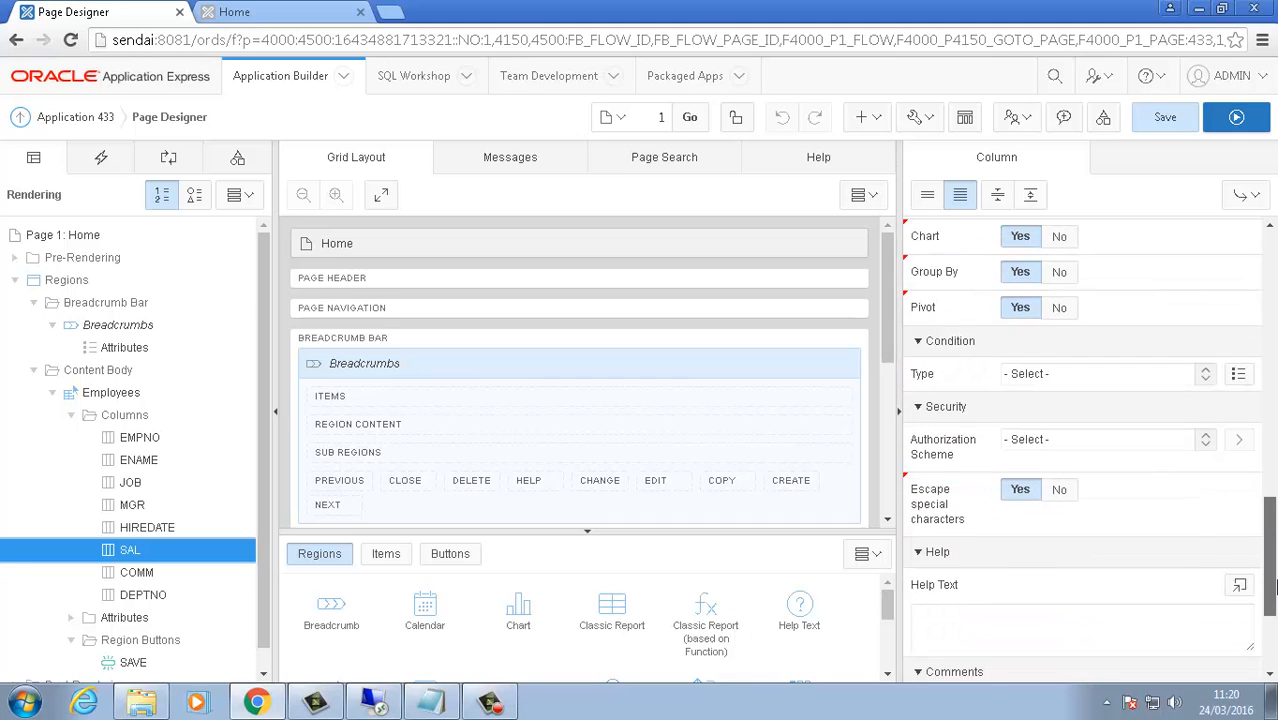
pyautogui.click(1047, 445)
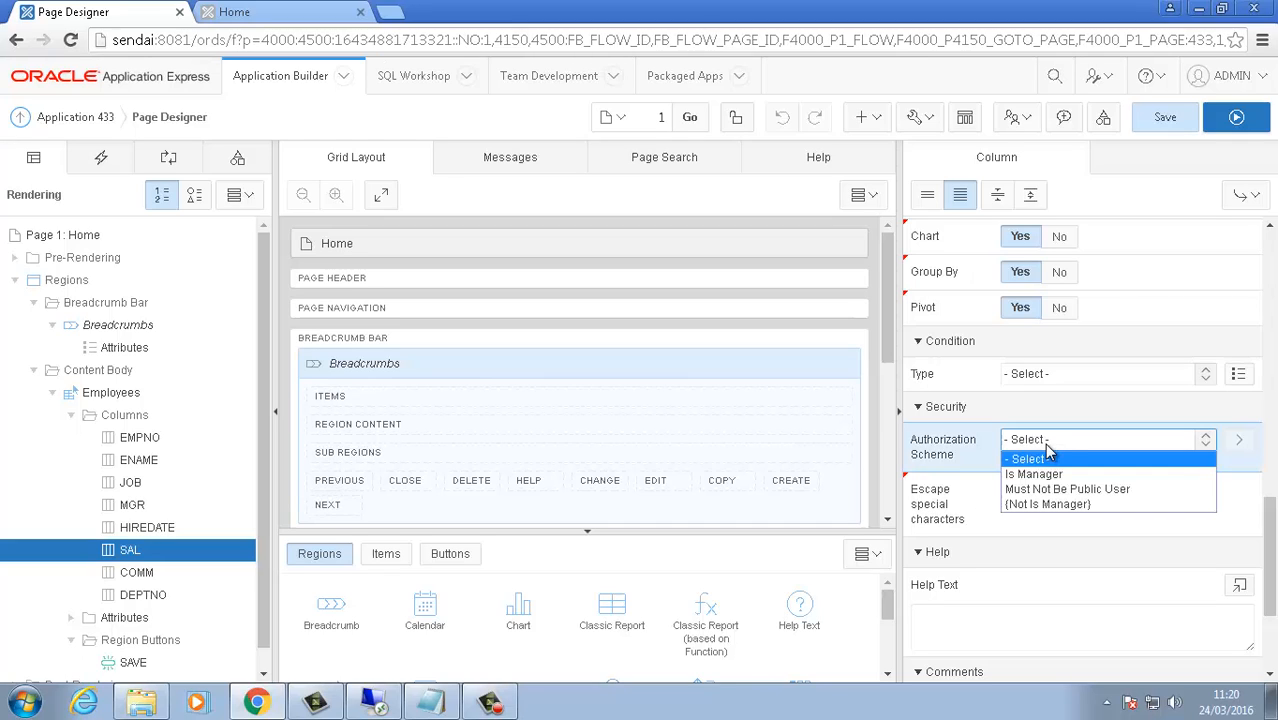
pyautogui.click(1037, 476)
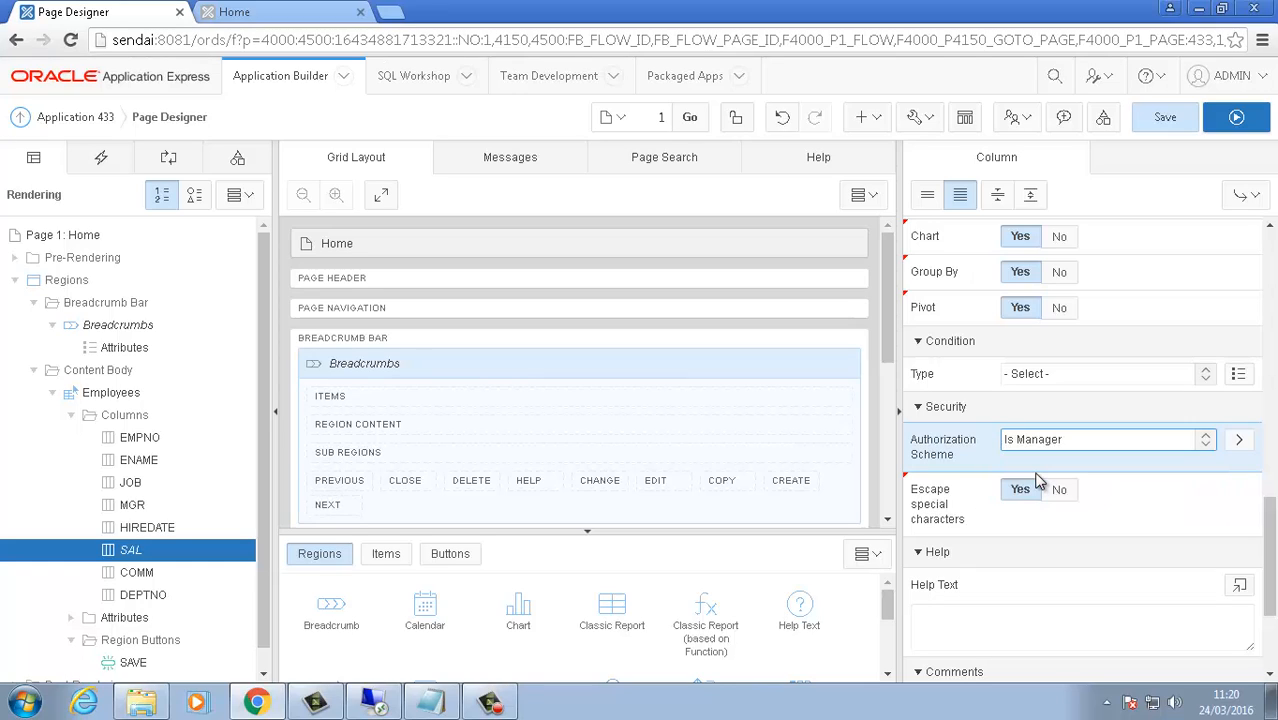
pyautogui.click(1216, 128)
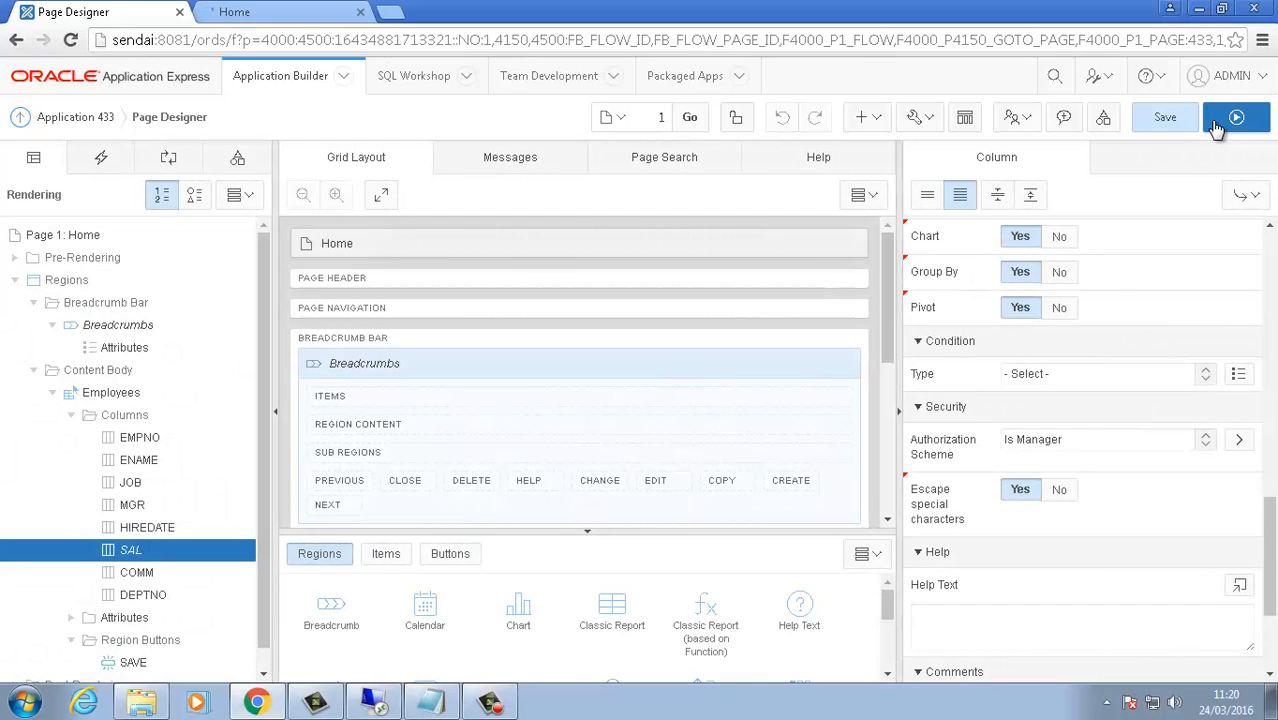
pyautogui.press('Return')
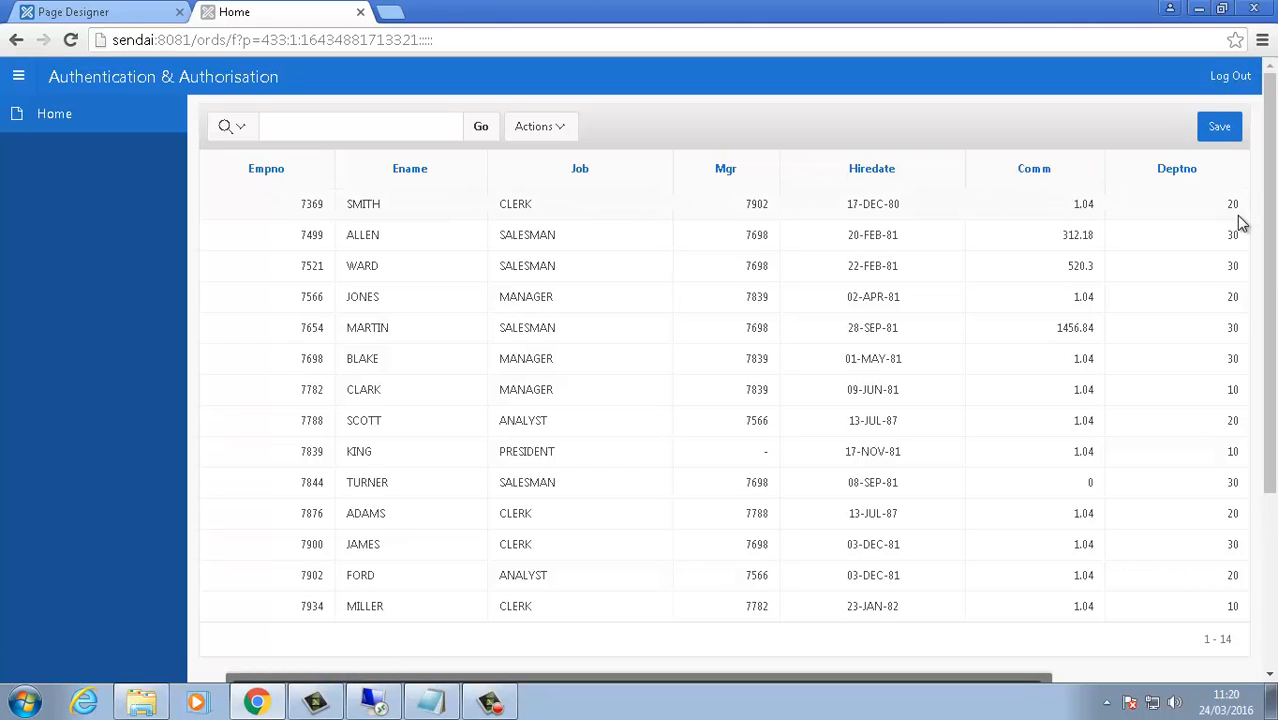
# Step: Review SAL in Page Designer, then use Quick Edit on the running report to open the Save button
pyautogui.click(141, 22)
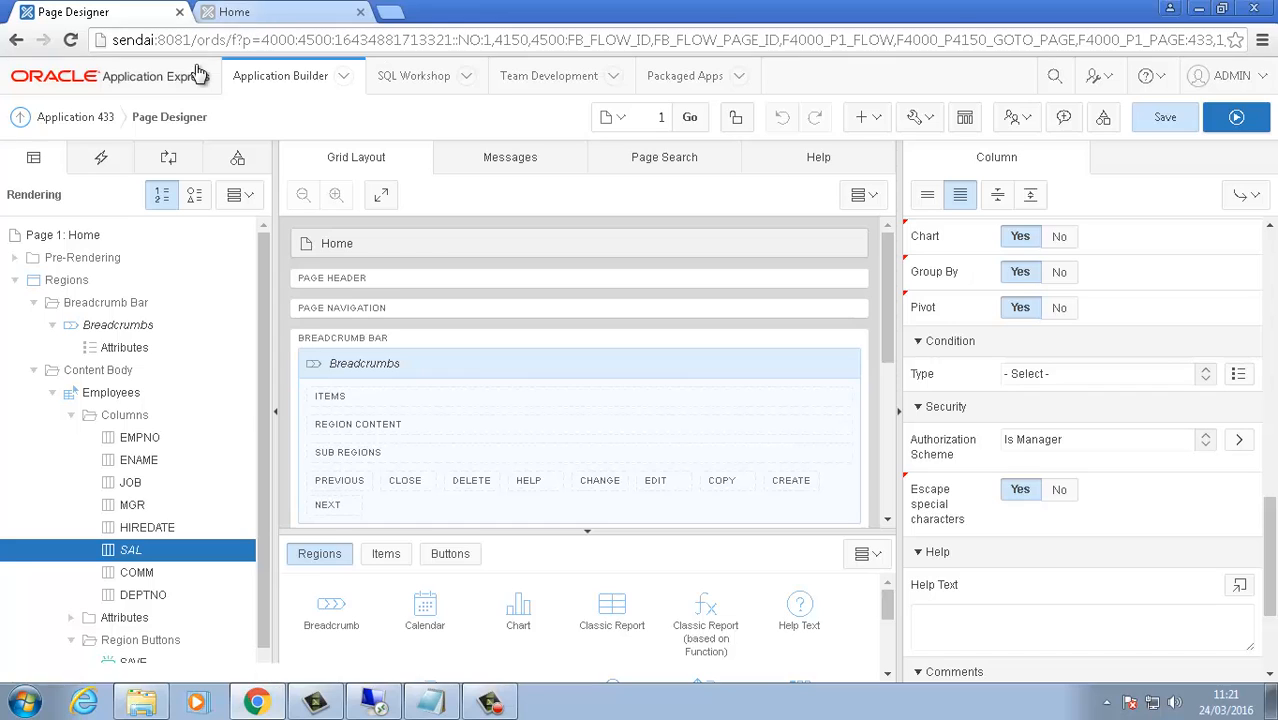
pyautogui.click(230, 12)
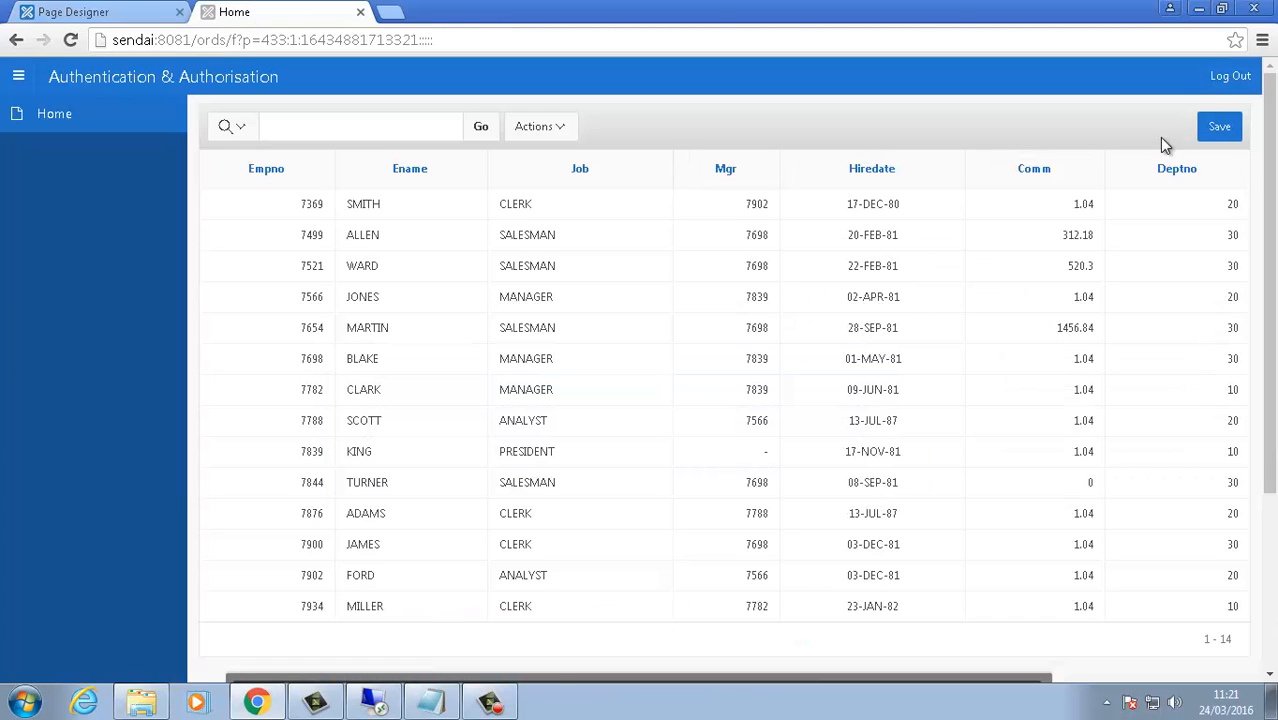
pyautogui.click(876, 665)
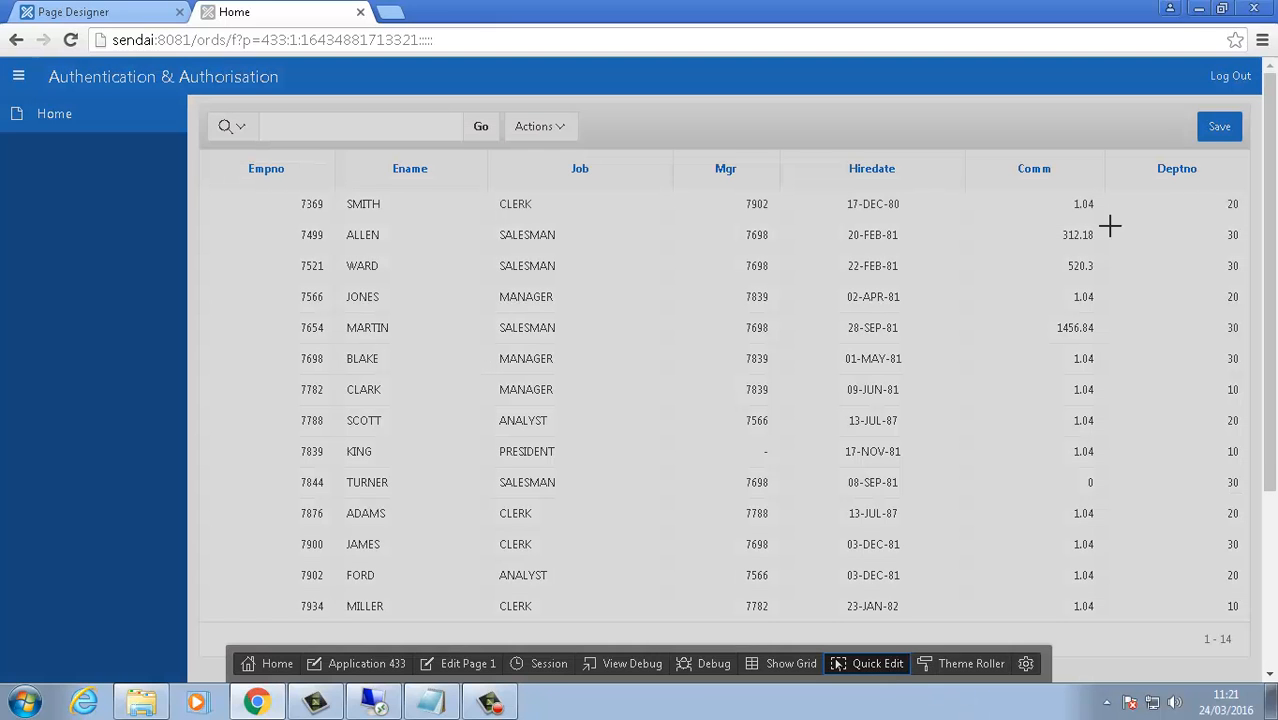
pyautogui.click(1219, 126)
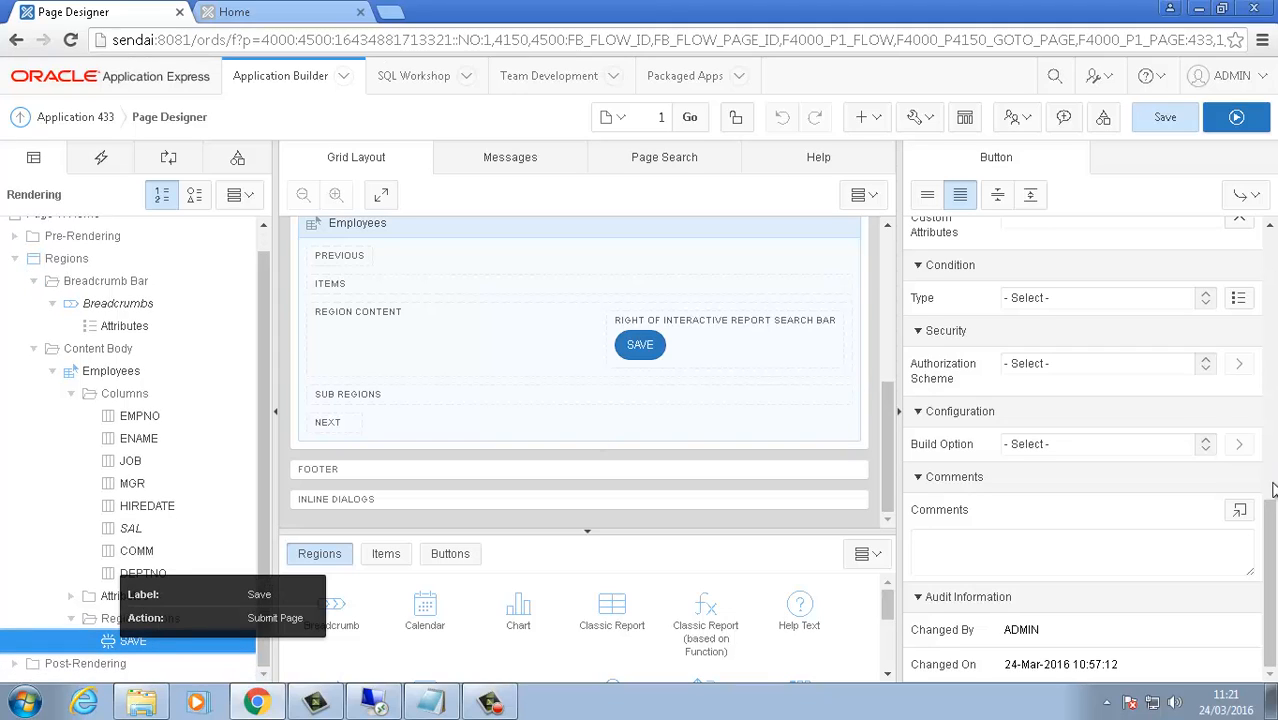
# Step: Select the Update Values process under Processing and review its PL/SQL code in the Code Editor
pyautogui.scroll(4, 925, 376)
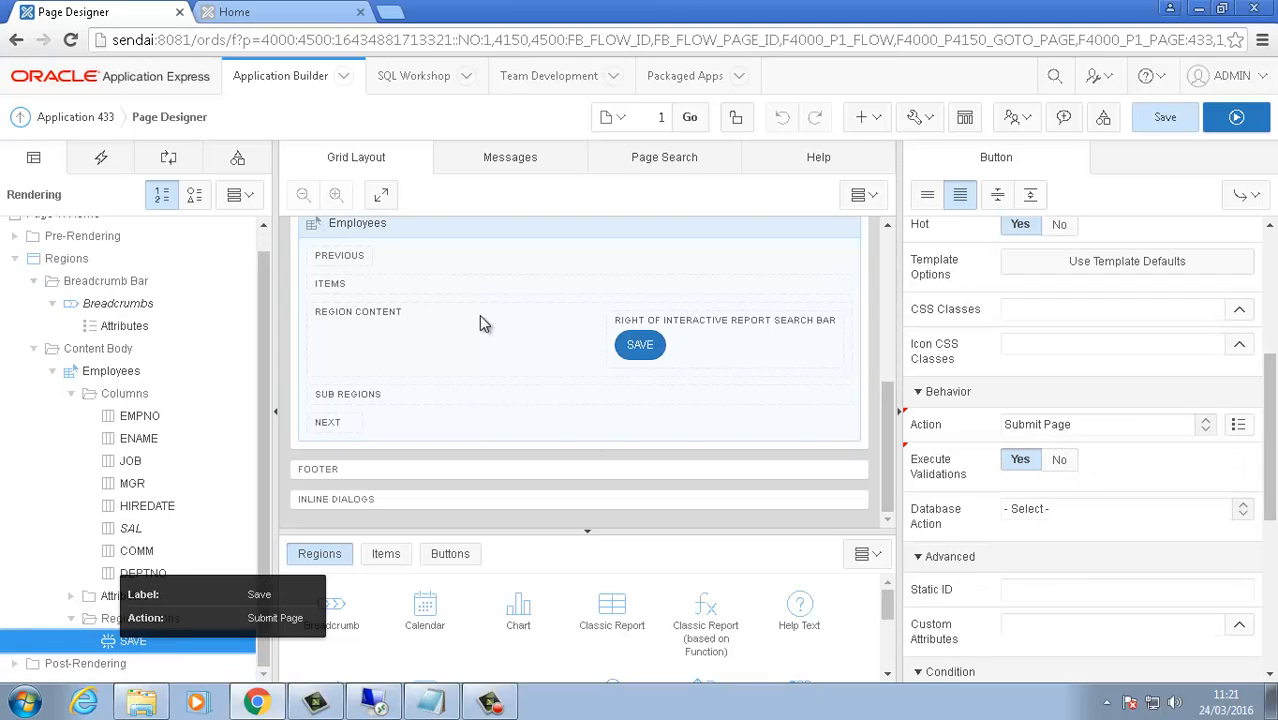
pyautogui.click(168, 160)
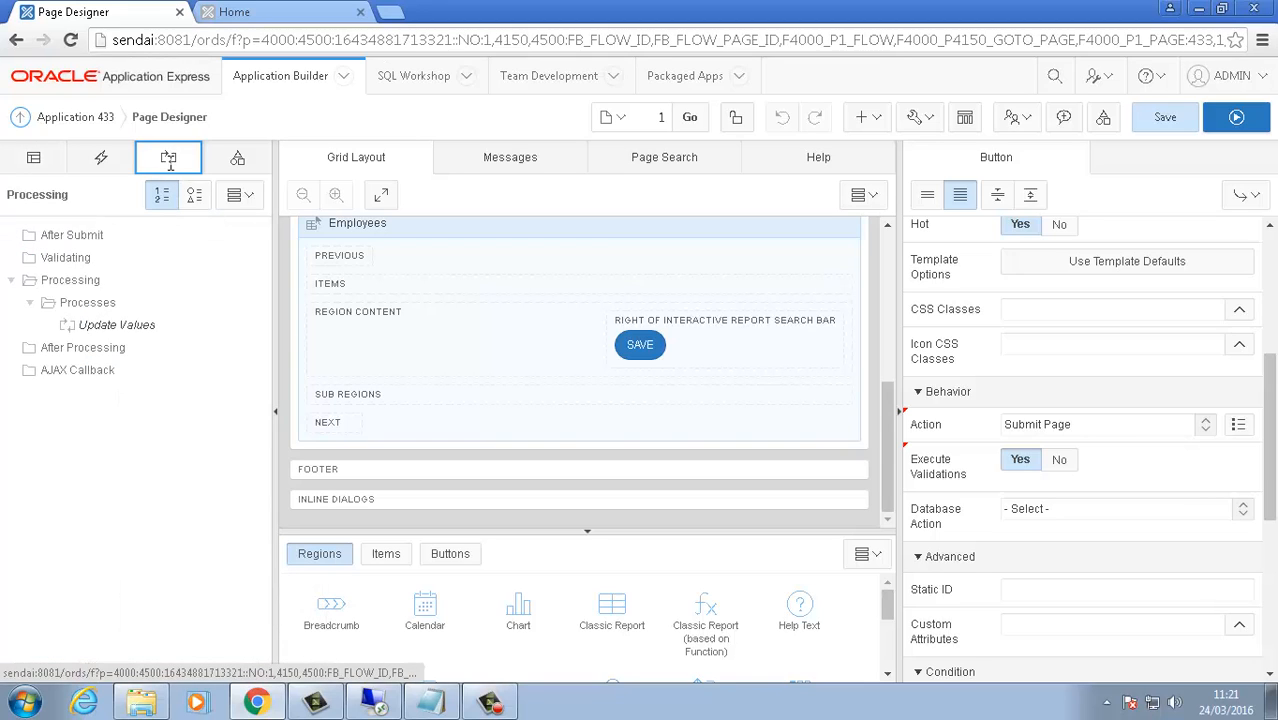
pyautogui.click(120, 327)
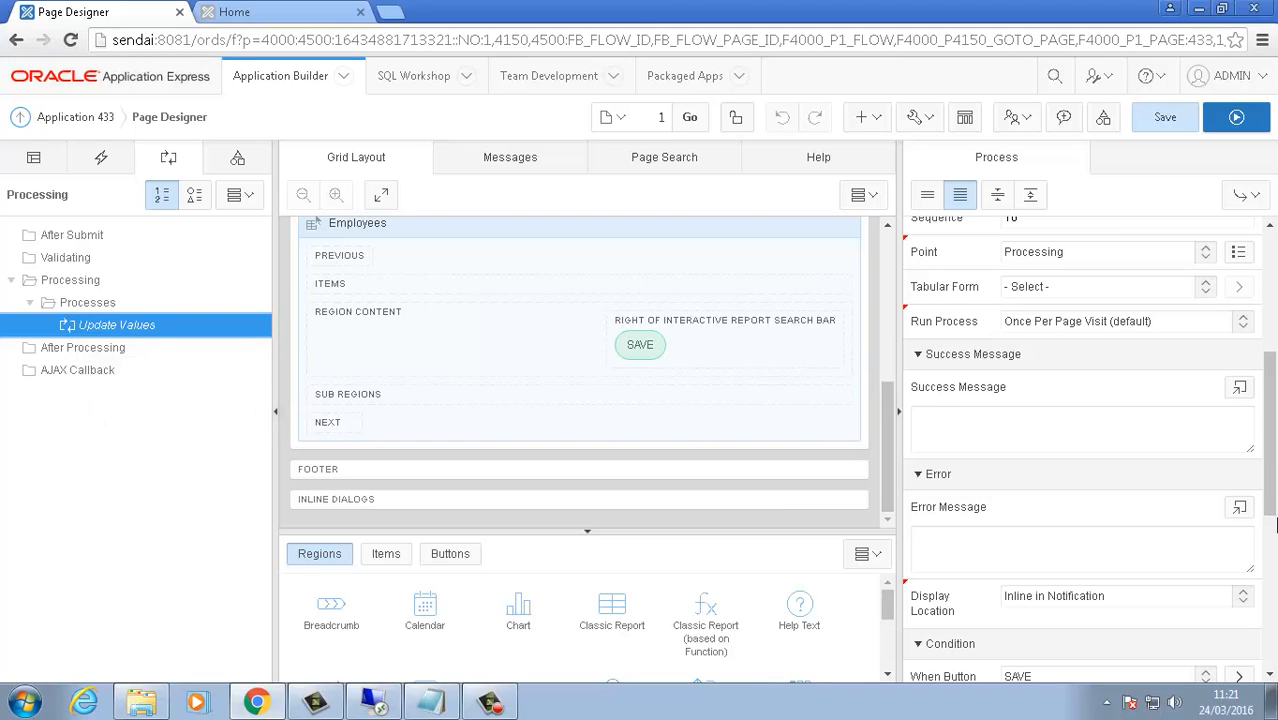
pyautogui.scroll(-2, 1268, 468)
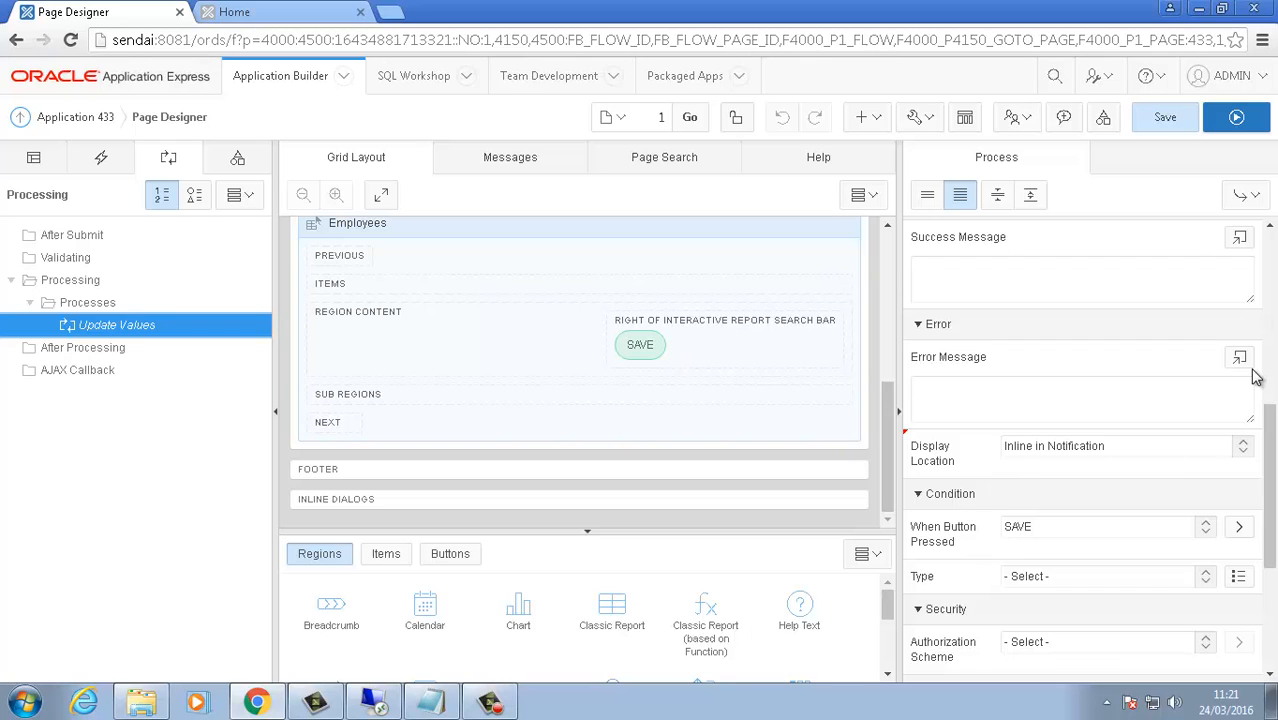
pyautogui.scroll(5, 1268, 310)
pyautogui.click(1240, 281)
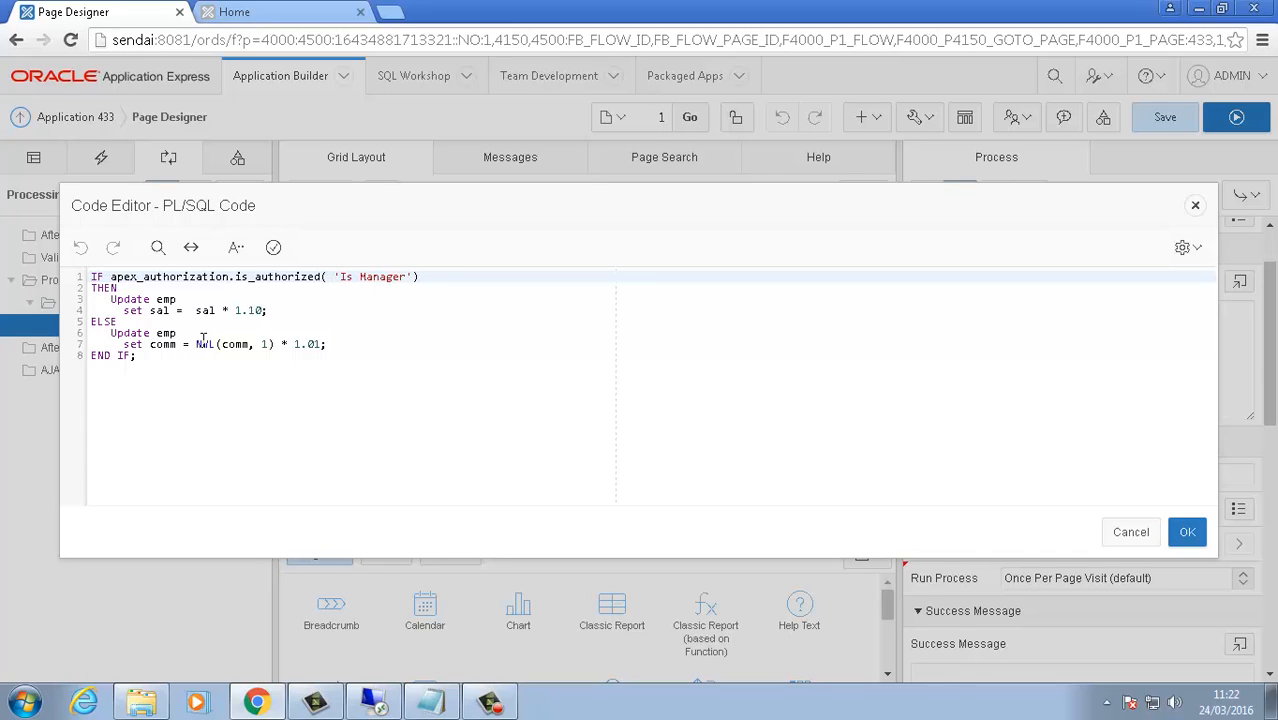
pyautogui.click(1180, 531)
# Step: Run the page and save the report, raising the first commission from 312.18 to 315.3
pyautogui.click(1246, 126)
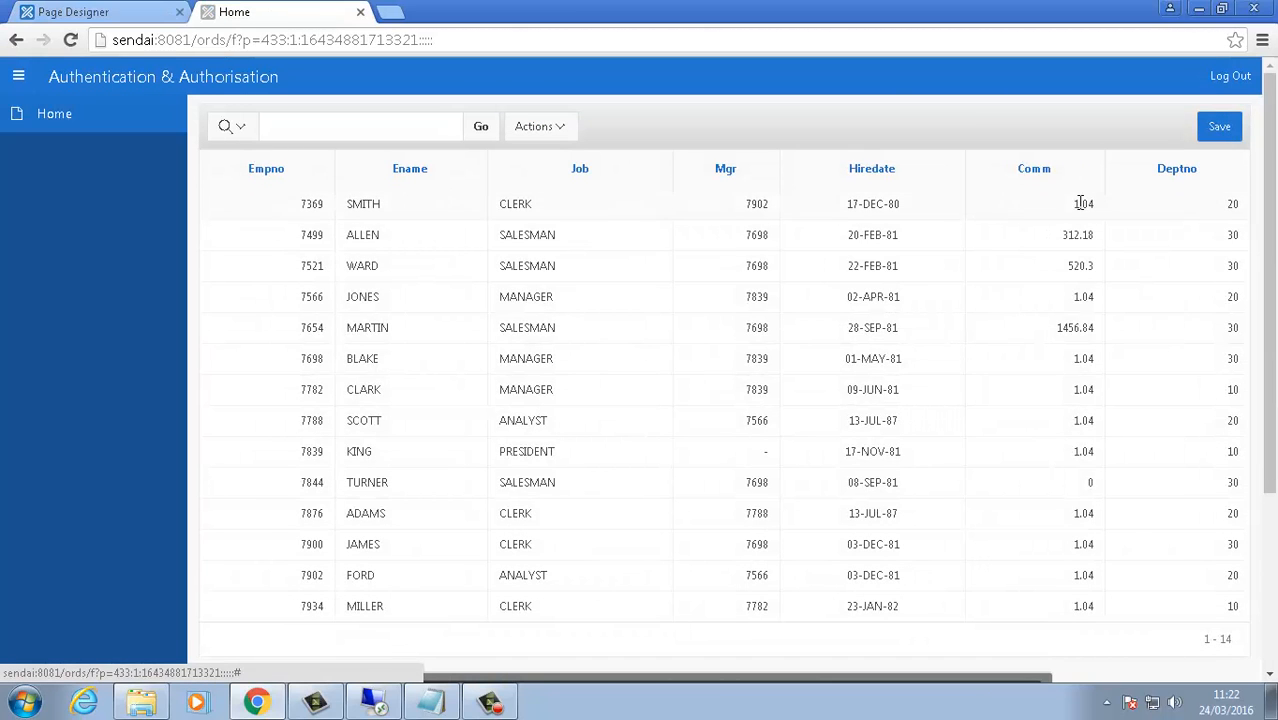
pyautogui.doubleClick(1090, 204)
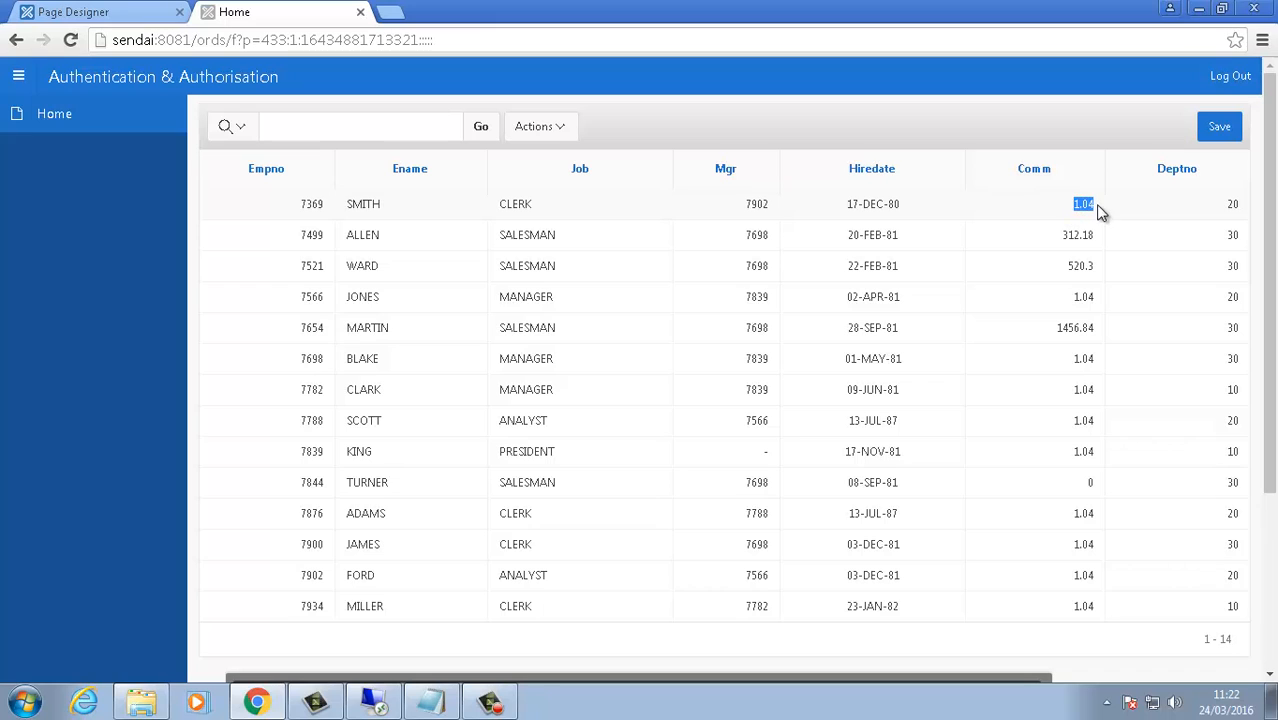
pyautogui.click(1219, 130)
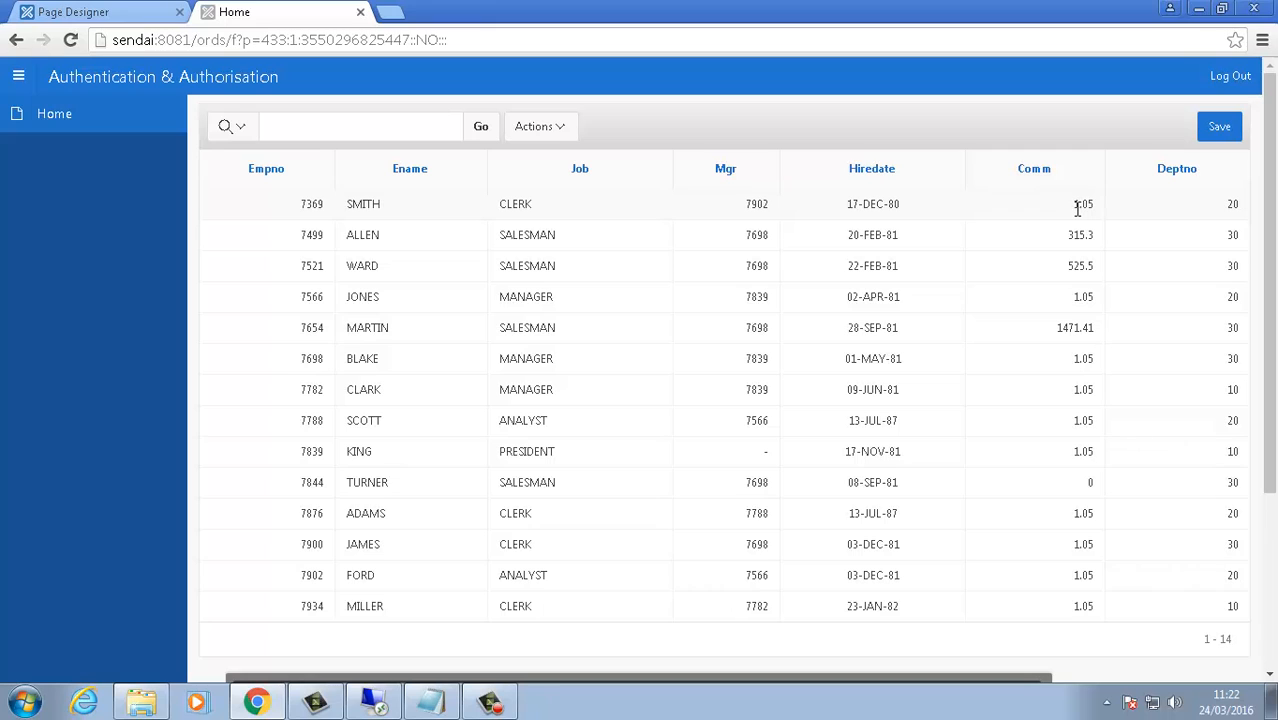
pyautogui.click(134, 12)
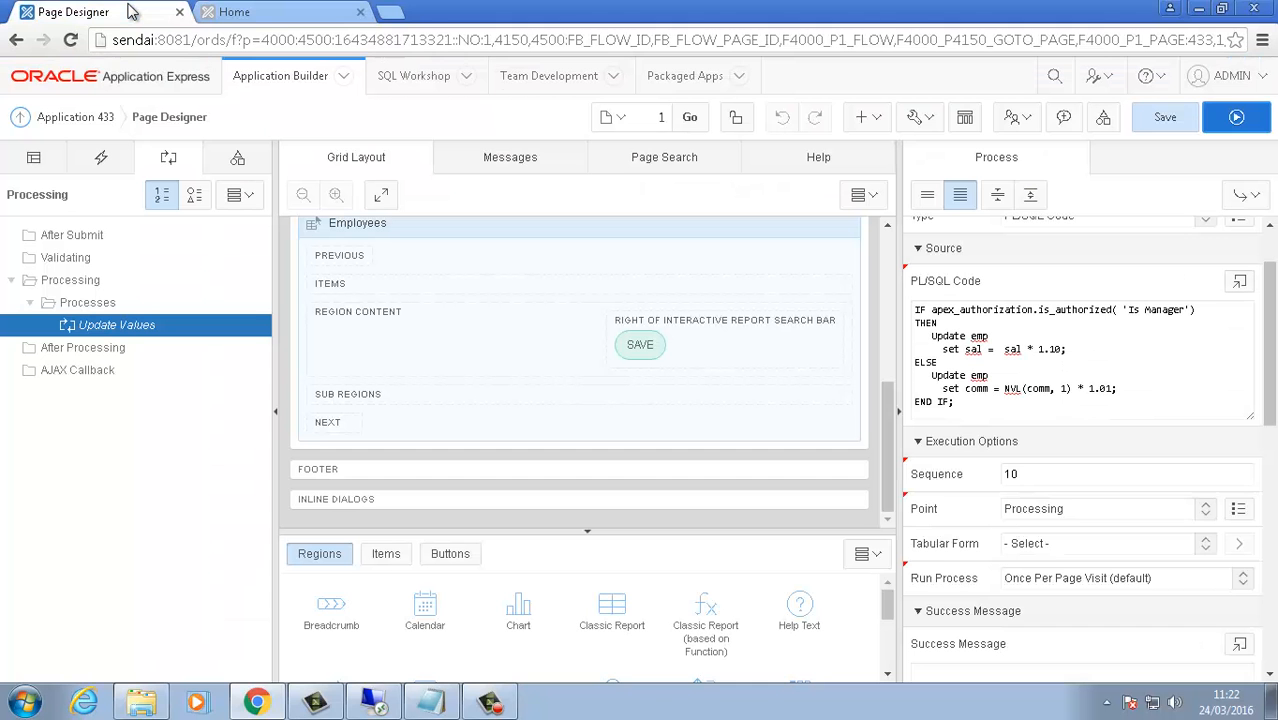
# Step: Edit the Is Manager scheme, changing RETURN FALSE to RETURN TRUE, and apply the changes
pyautogui.click(1101, 119)
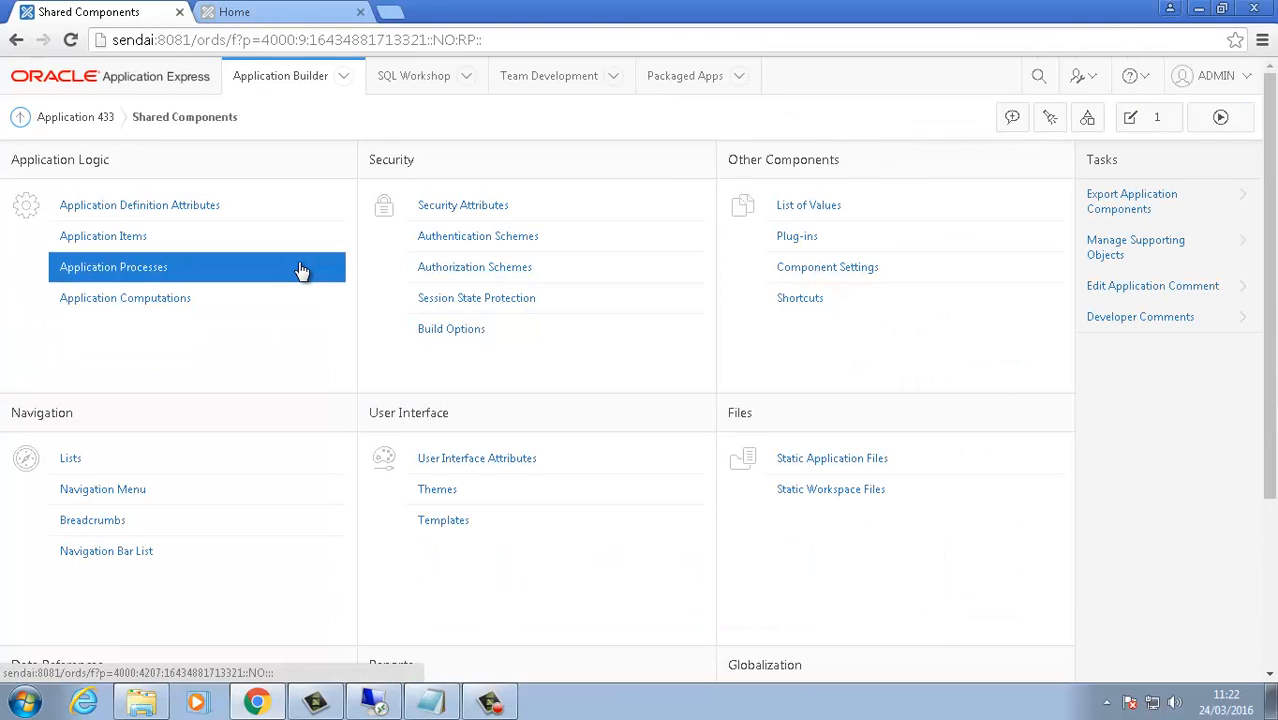
pyautogui.click(491, 267)
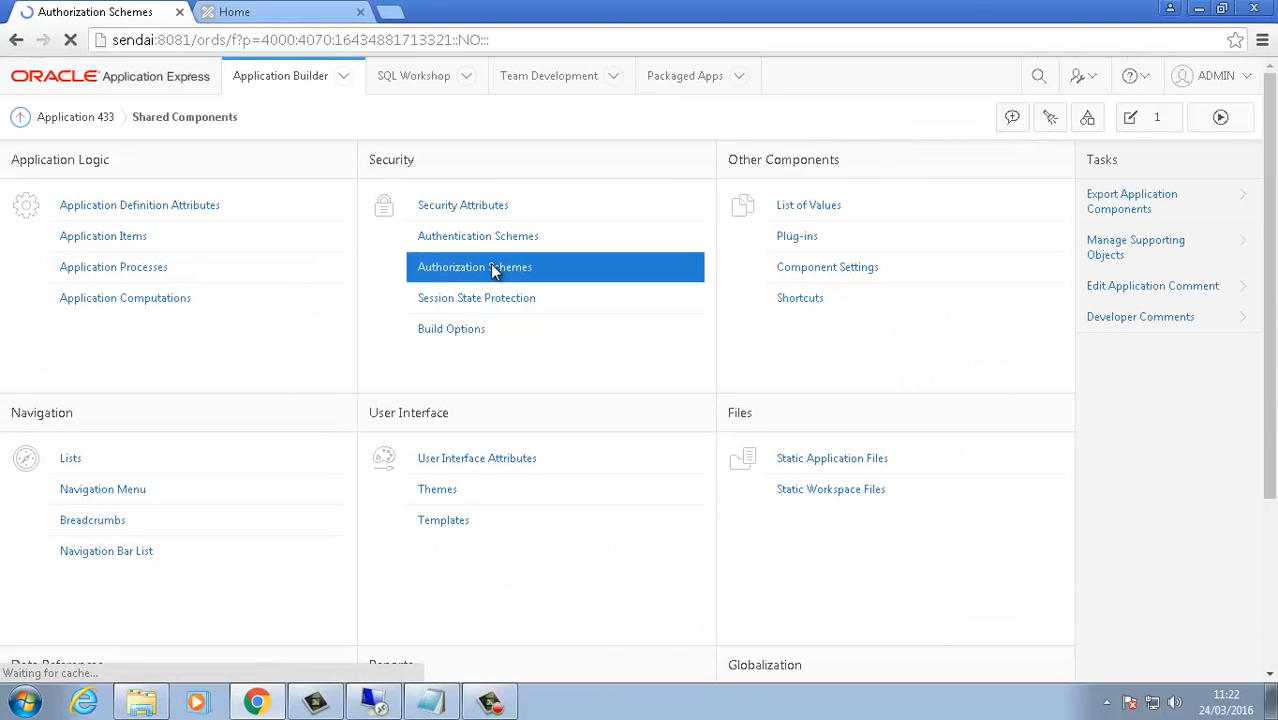
pyautogui.click(57, 288)
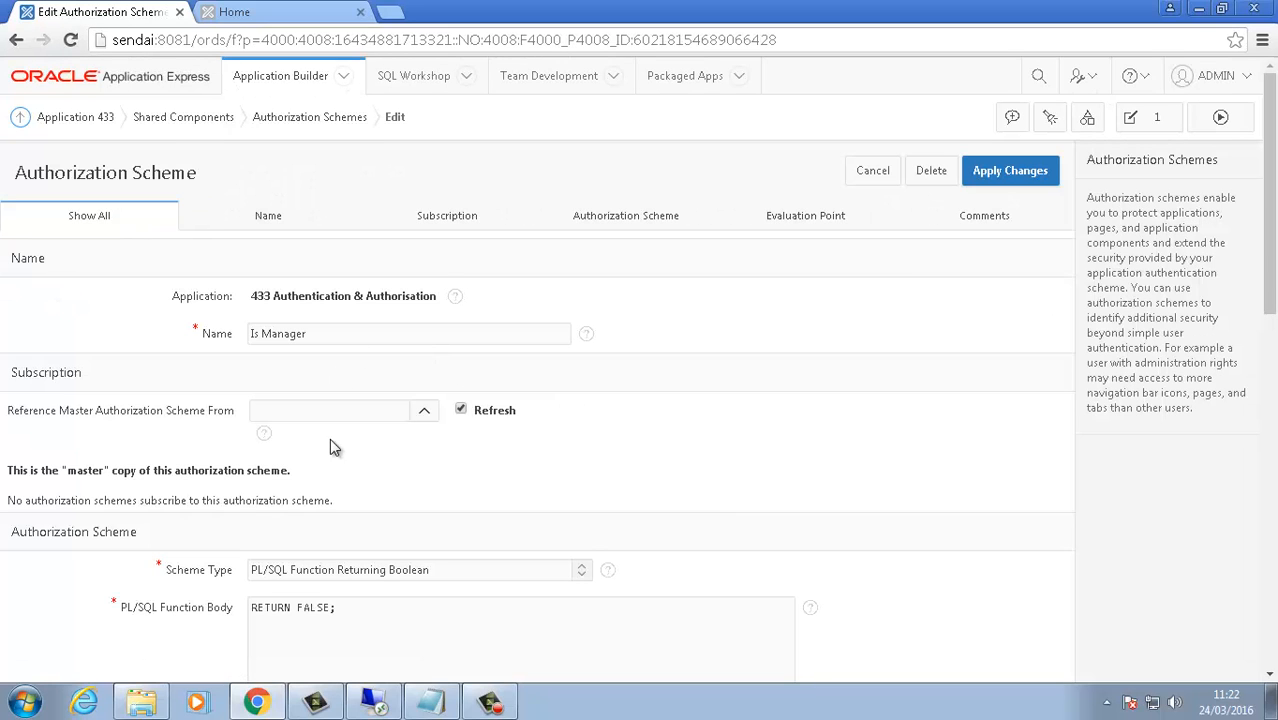
pyautogui.doubleClick(312, 608)
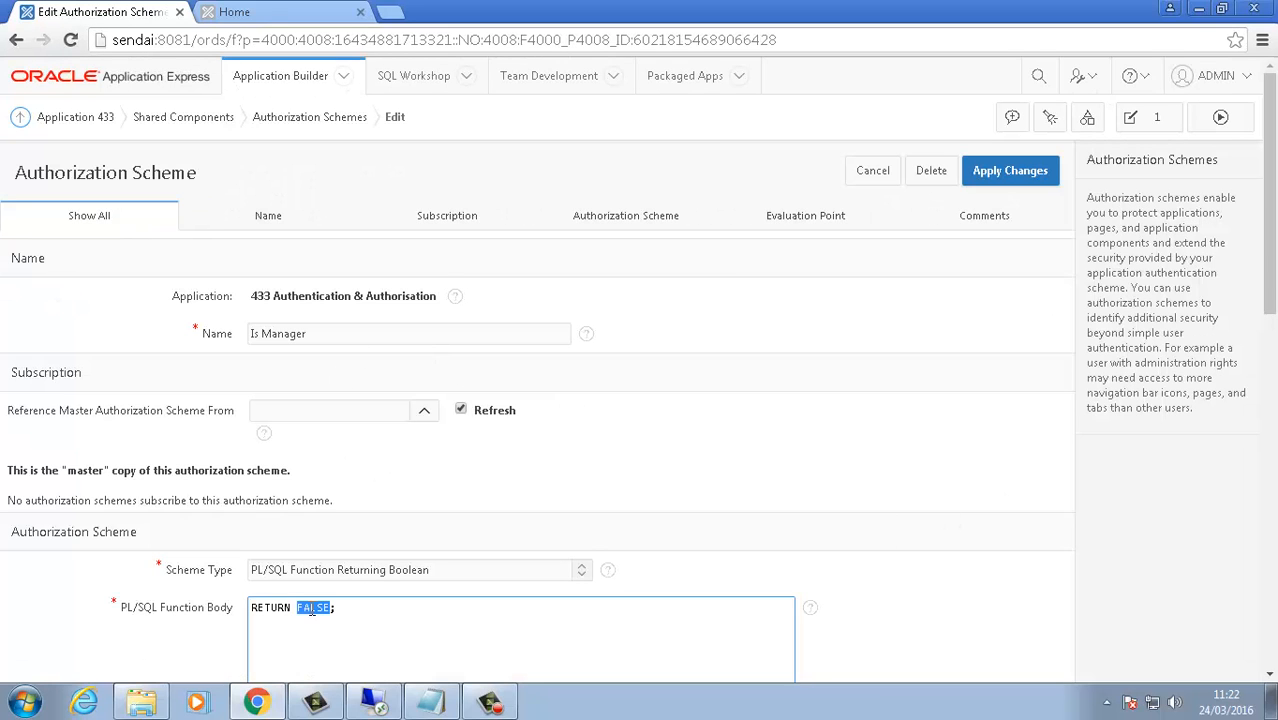
pyautogui.write('TRU')
pyautogui.scroll(-1, 1274, 316)
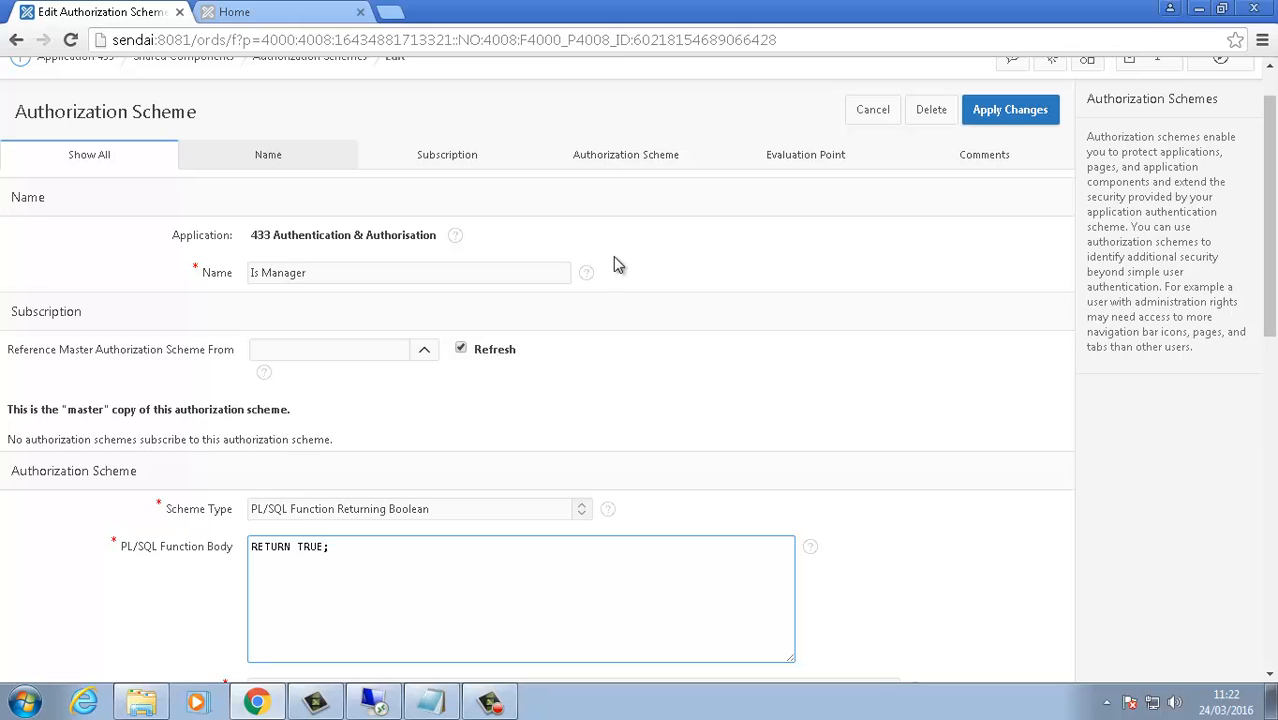
pyautogui.click(1009, 118)
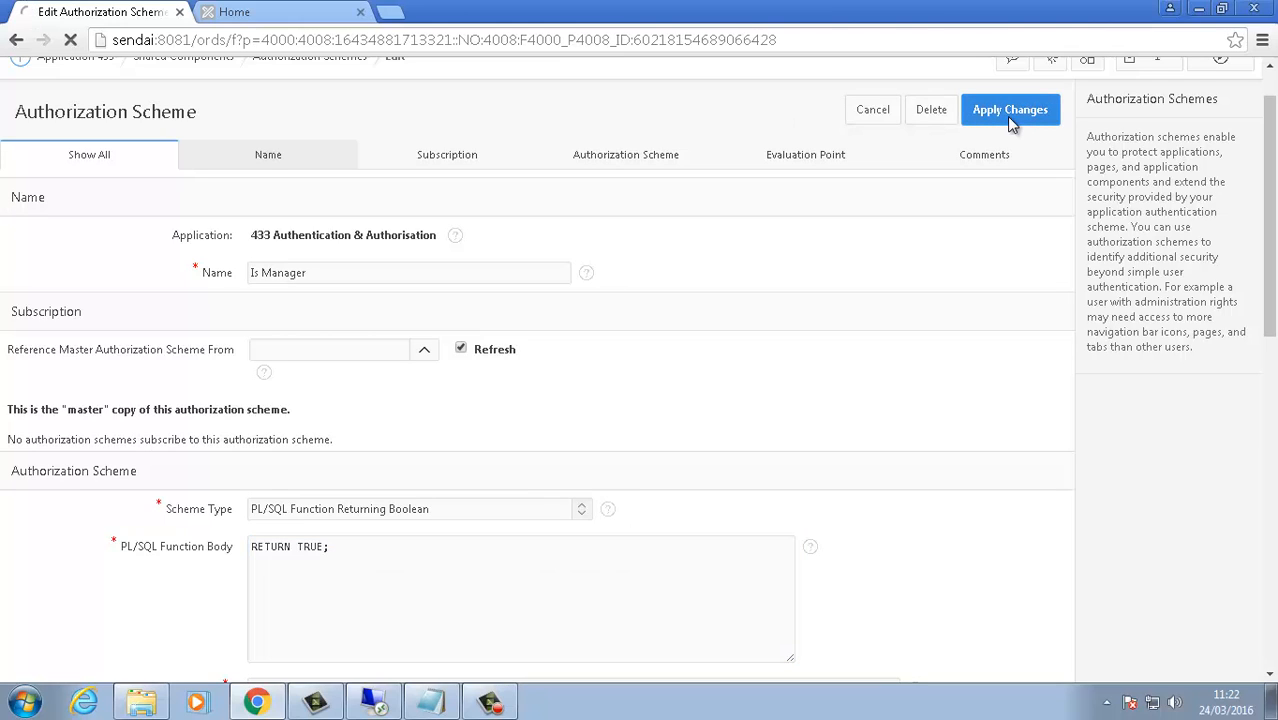
# Step: Switch back to the running Home report of 14 employees, still without a Sal column
pyautogui.click(260, 13)
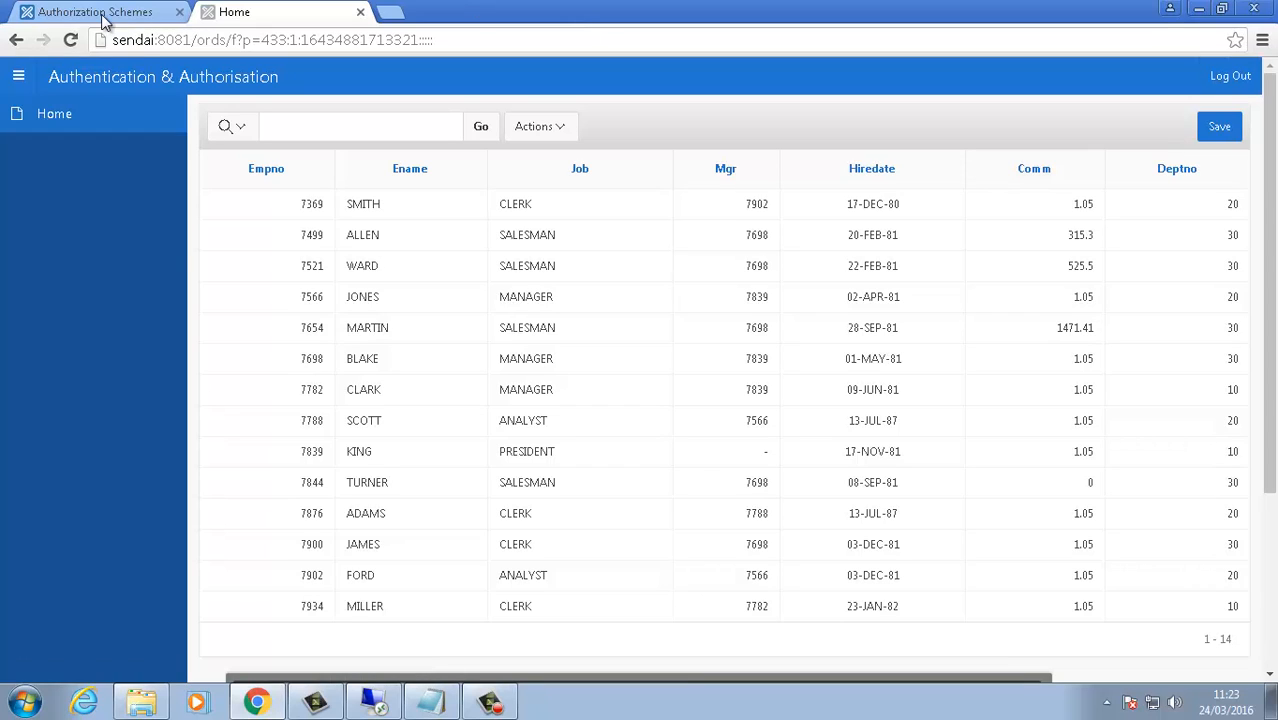
# Step: Log out and back in, then save the report to raise every salary 10% (800 to 880)
pyautogui.click(1228, 82)
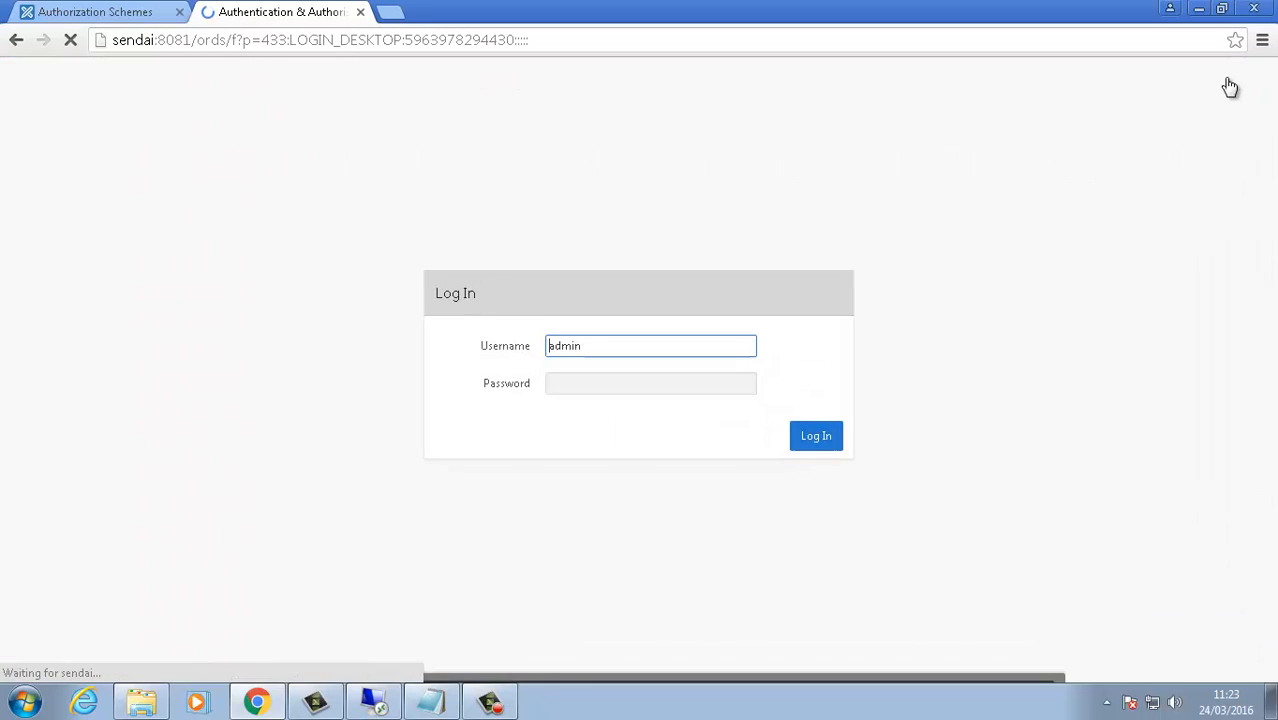
pyautogui.click(674, 378)
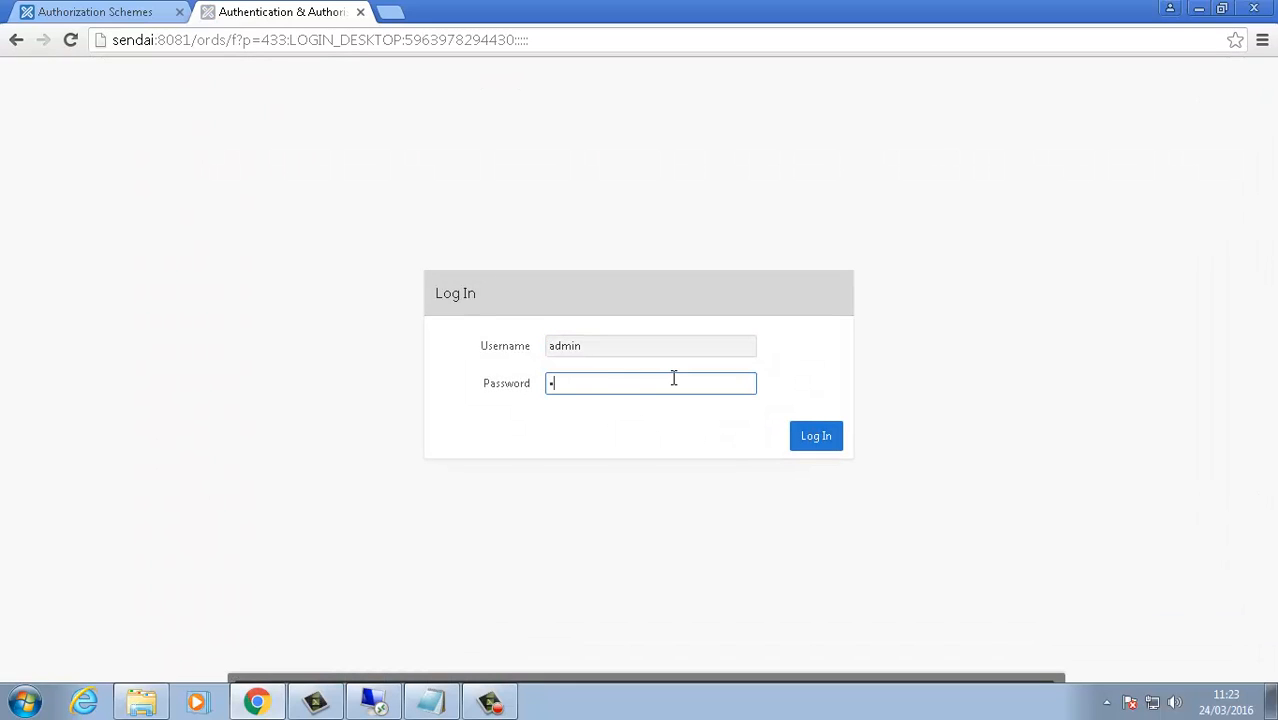
pyautogui.write('••••••••')
pyautogui.press('Return')
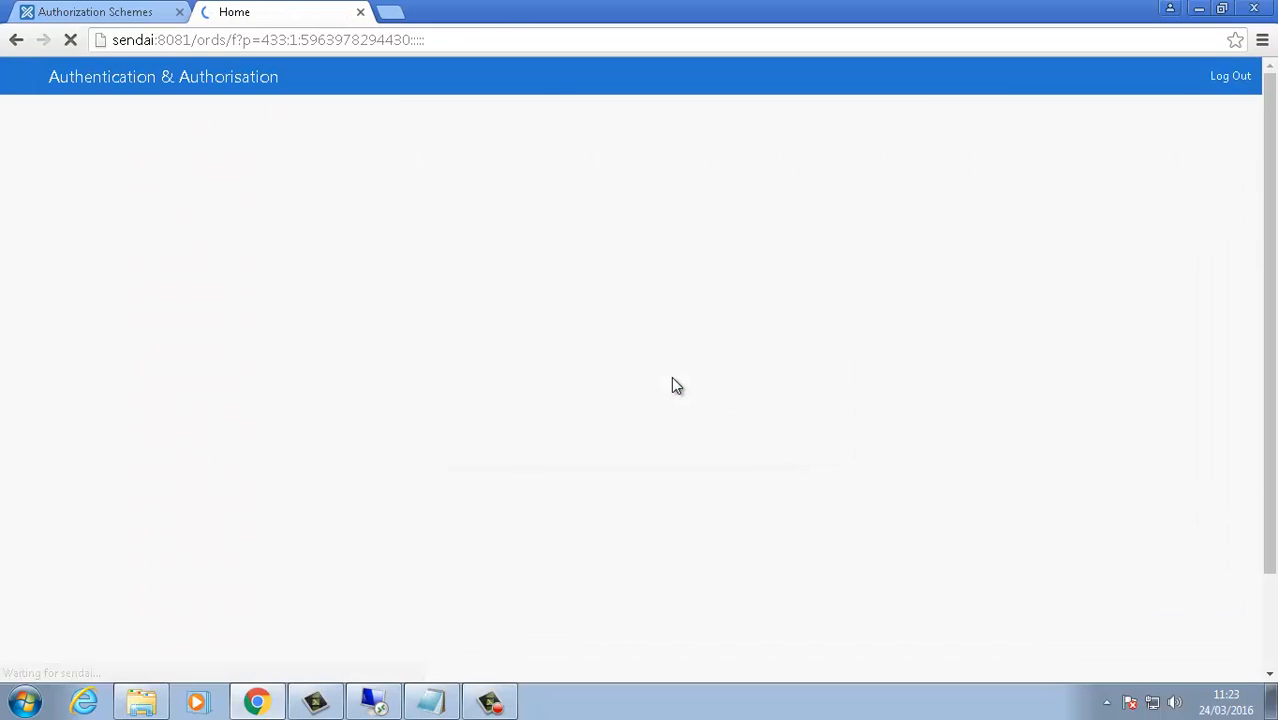
pyautogui.click(673, 4)
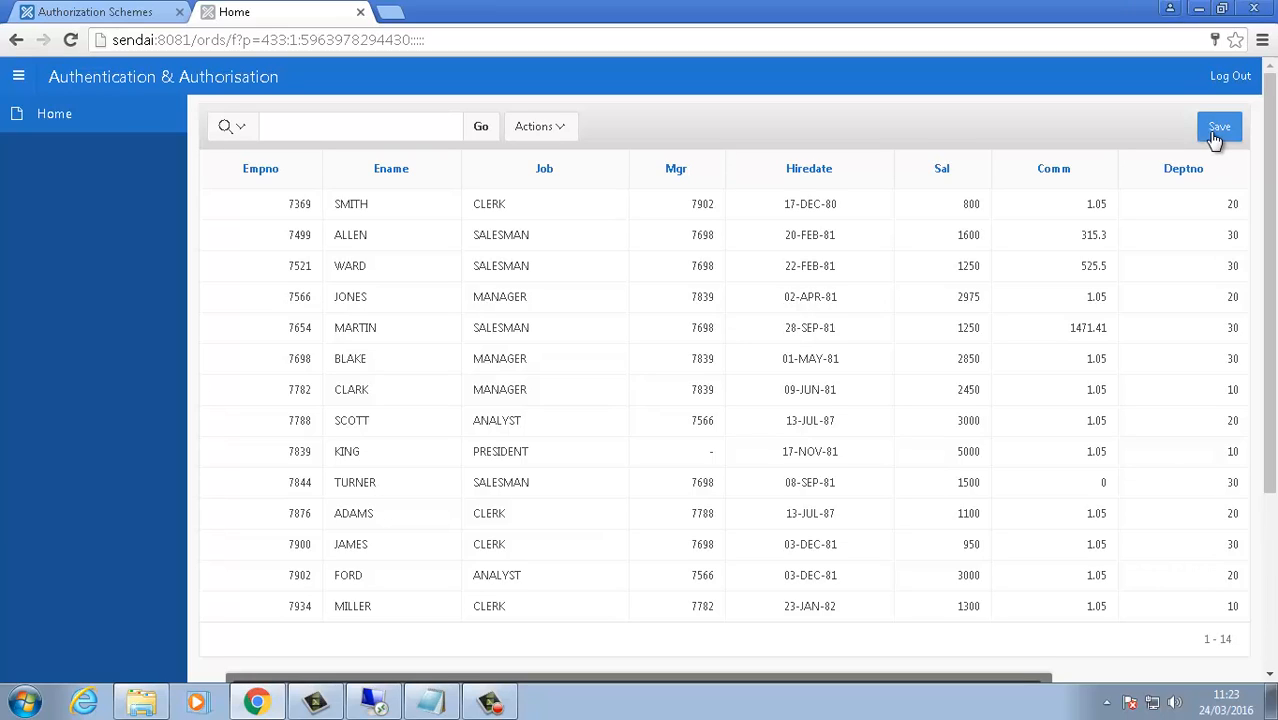
pyautogui.moveTo(966, 207); pyautogui.dragTo(985, 205)
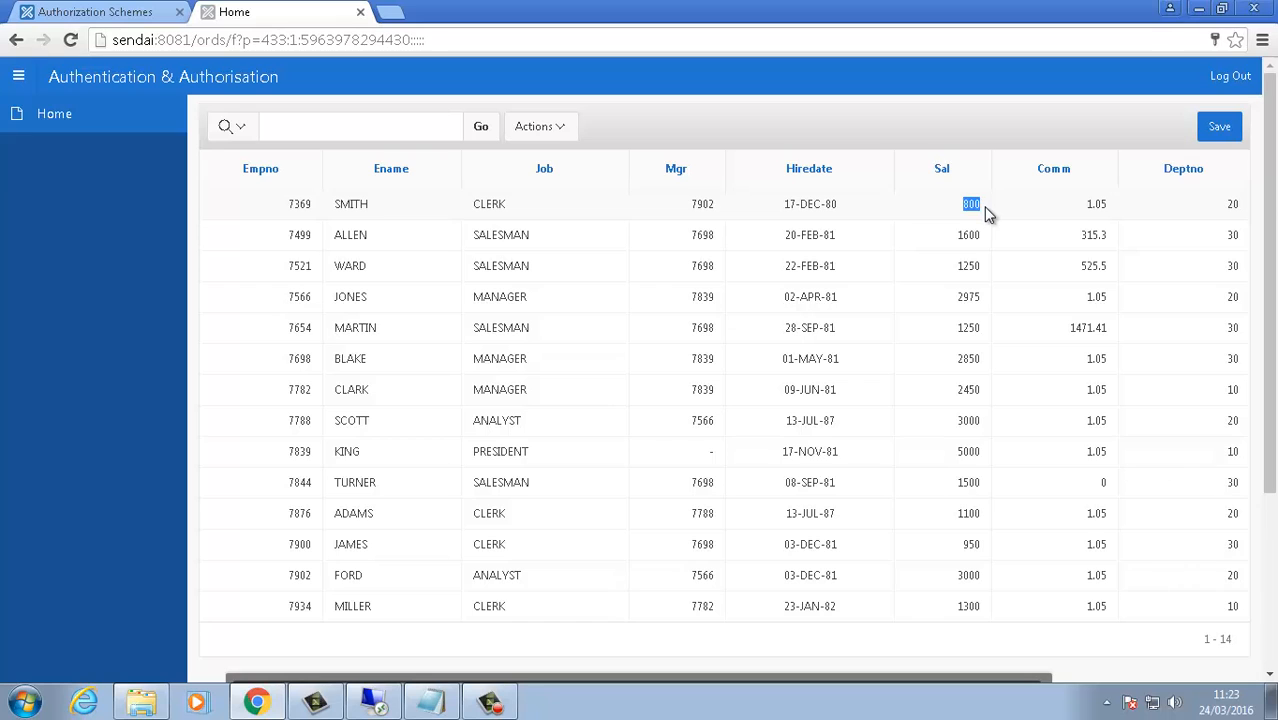
pyautogui.click(1219, 127)
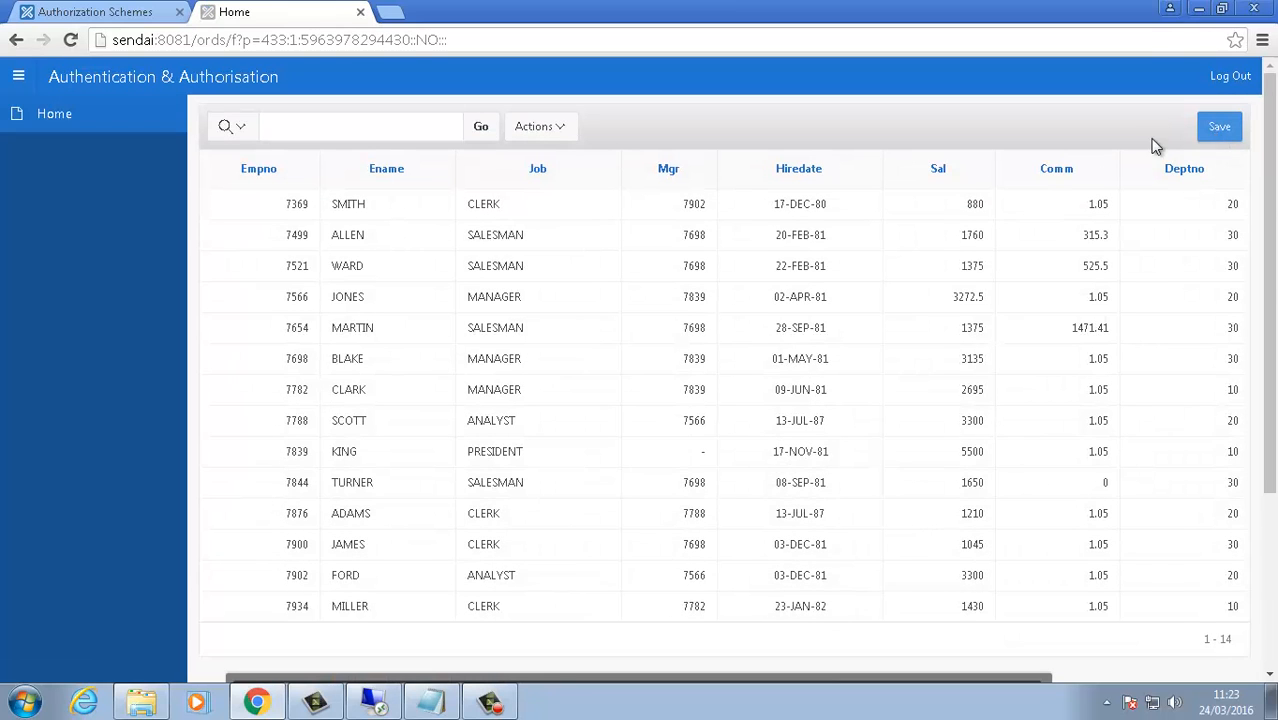